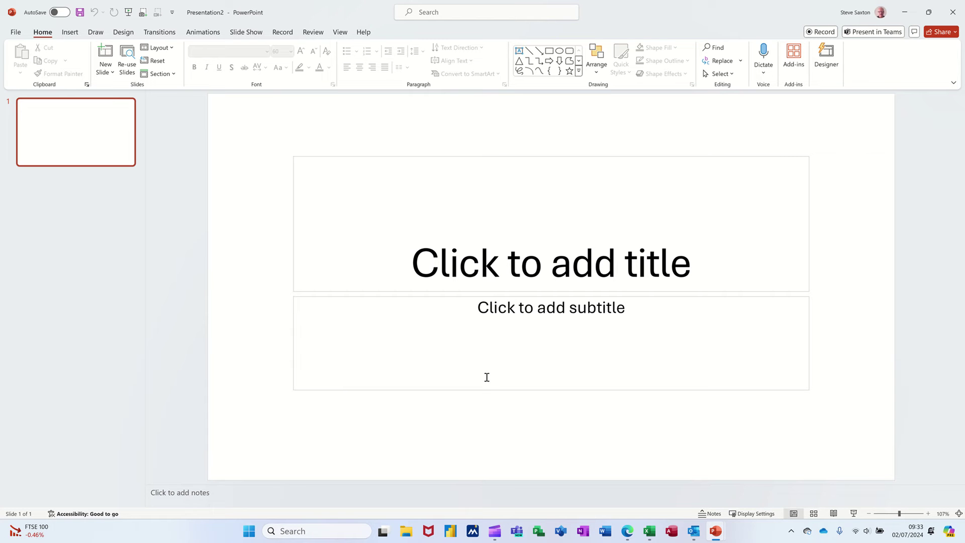
Title the first slide 'Waterloo' with subtitle '18th June 1815', then add a second slide.
{"action": "left_click", "coordinate": [570, 250]}
{"action": "type", "text": "Wa"}
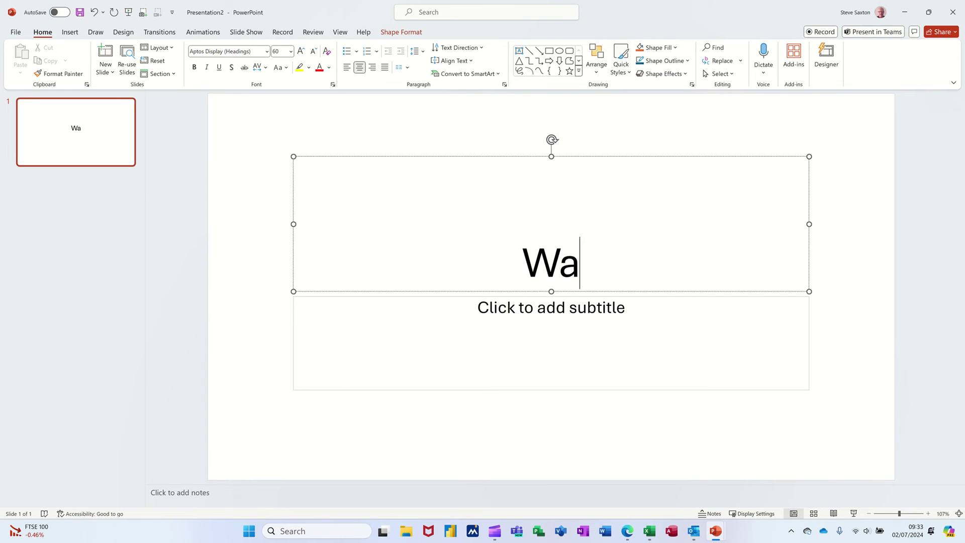
{"action": "type", "text": "terloo"}
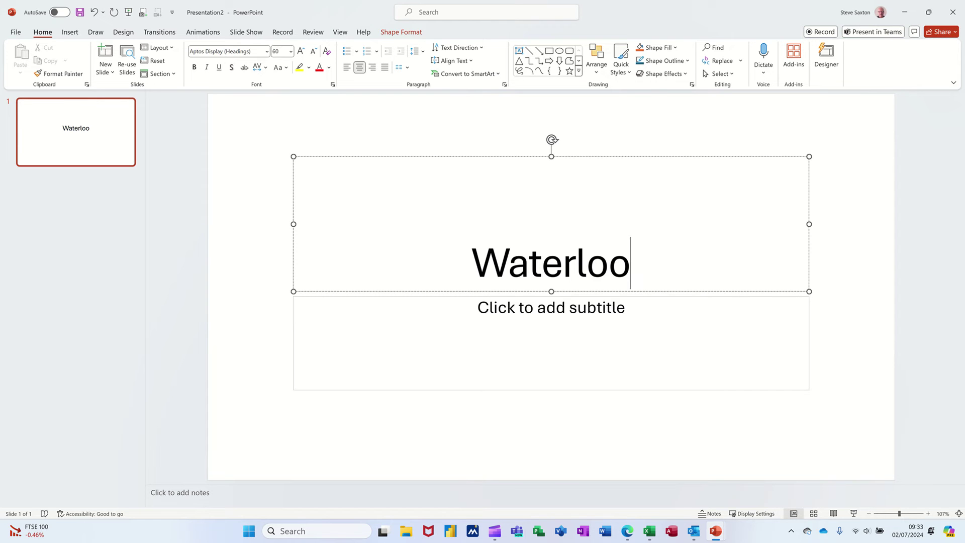
{"action": "key", "text": "ctrl+Return"}
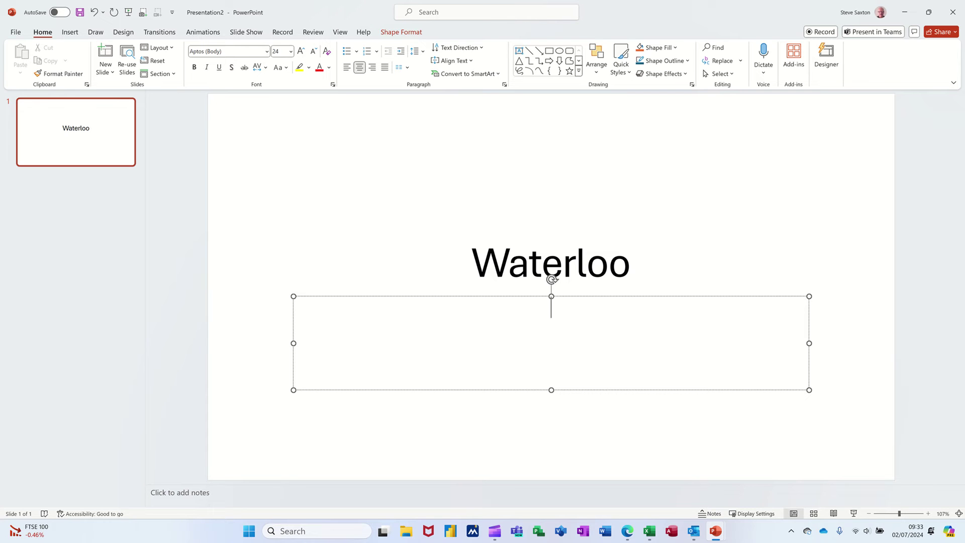
{"action": "type", "text": "18th june"}
{"action": "key", "text": "BackSpace"}
{"action": "key", "text": "BackSpace"}
{"action": "key", "text": "BackSpace"}
{"action": "key", "text": "BackSpace"}
{"action": "type", "text": "june 1815"}
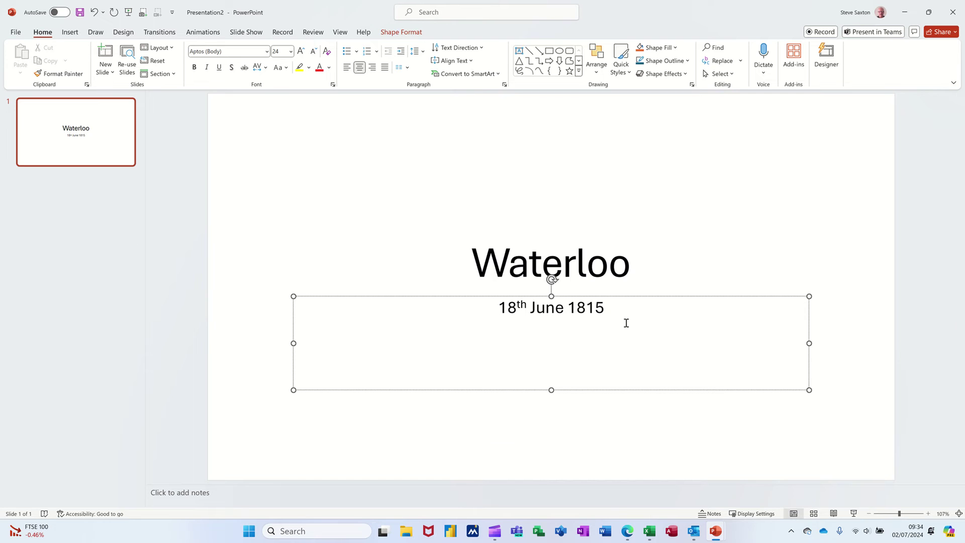
{"action": "key", "text": "ctrl+m"}
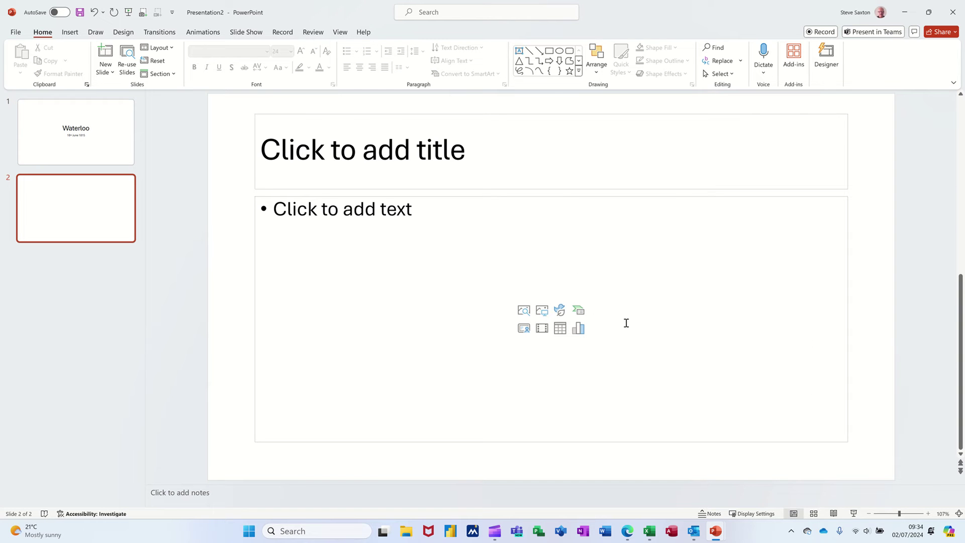
Title slide 2 'British Forces' and add the bullet Wellington with sub-point Guards.
{"action": "type", "text": "B"}
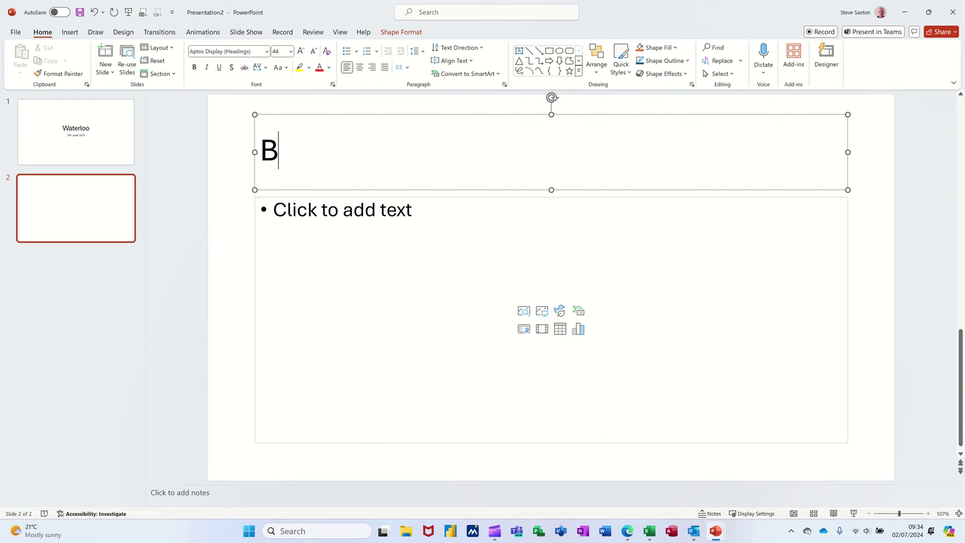
{"action": "type", "text": "ritish Forces"}
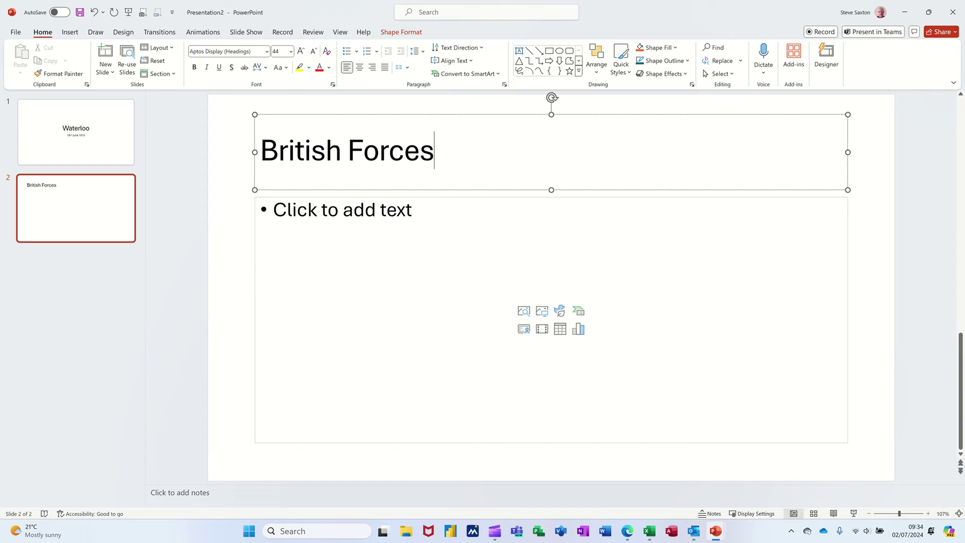
{"action": "key", "text": "ctrl+Return"}
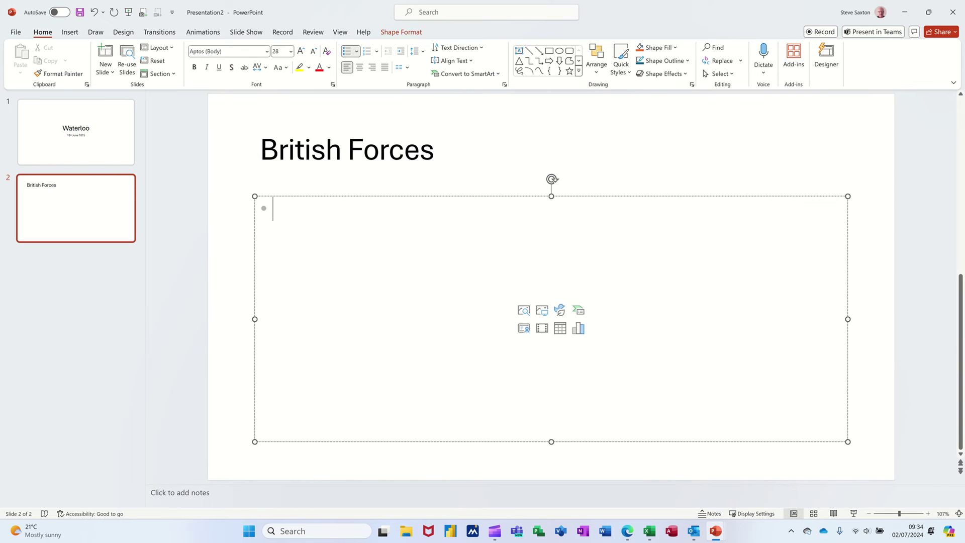
{"action": "type", "text": "Wellington"}
{"action": "key", "text": "Return"}
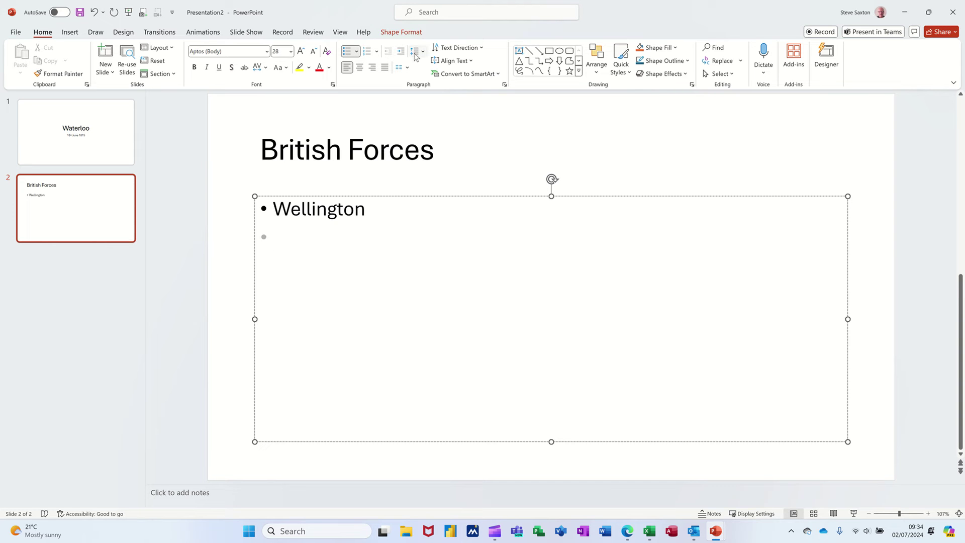
{"action": "key", "text": "Tab"}
{"action": "type", "text": "Guards"}
{"action": "key", "text": "Return"}
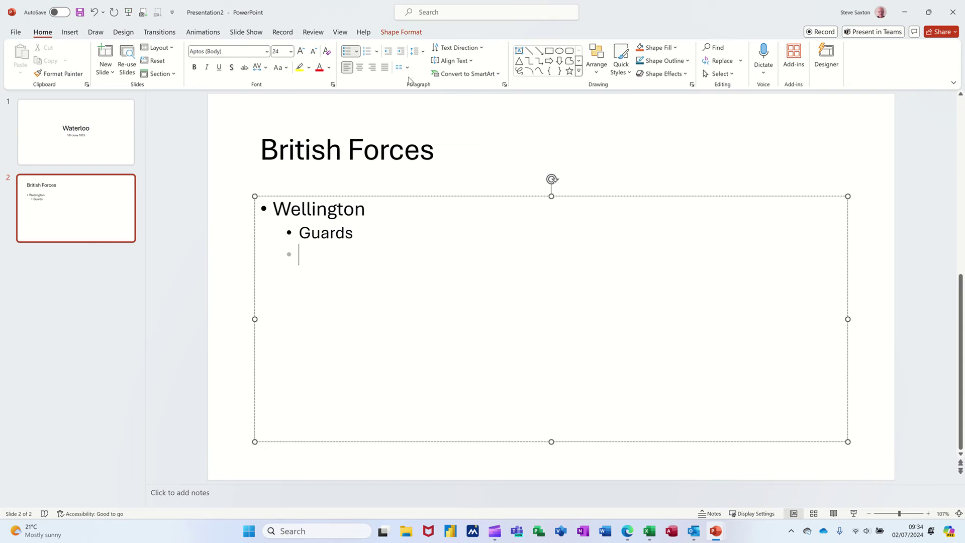
Add bullets Picton with sub-point Infantry and Uxbridge with sub-point Cavalry, then insert slide 3.
{"action": "key", "text": "shift+Tab"}
{"action": "type", "text": "Picton"}
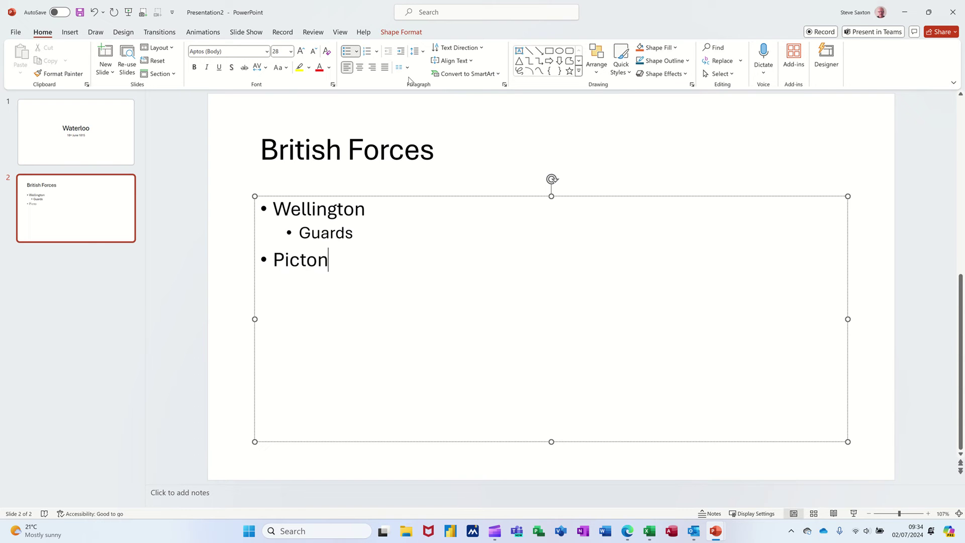
{"action": "key", "text": "Return"}
{"action": "key", "text": "Tab"}
{"action": "type", "text": "Infantry"}
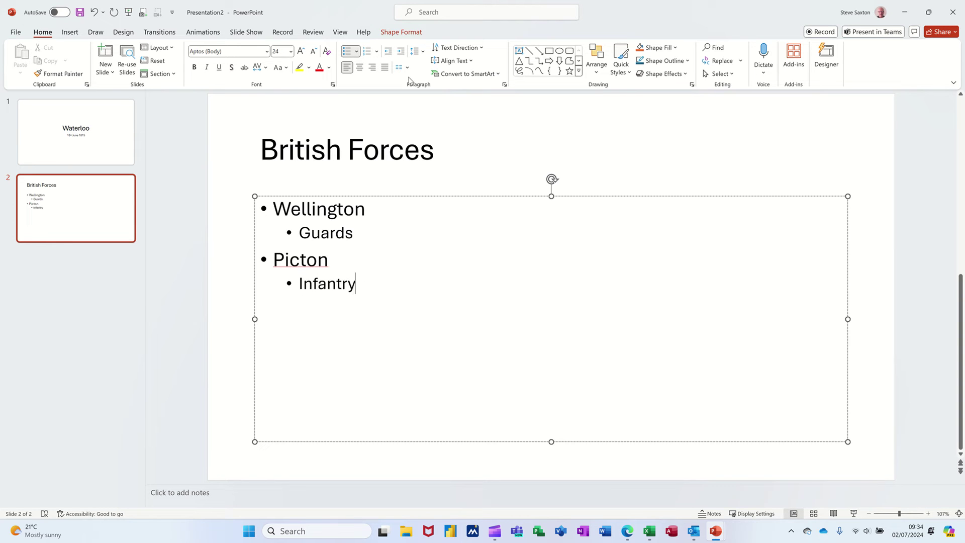
{"action": "key", "text": "Return"}
{"action": "key", "text": "shift+Tab"}
{"action": "type", "text": "Uxbridge"}
{"action": "key", "text": "Return"}
{"action": "key", "text": "Tab"}
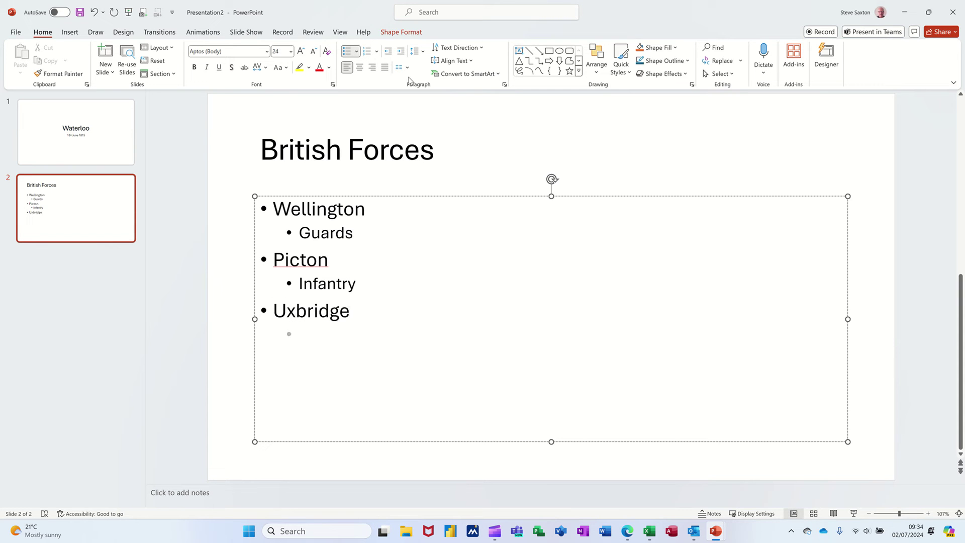
{"action": "type", "text": "Cavalry"}
{"action": "key", "text": "Return"}
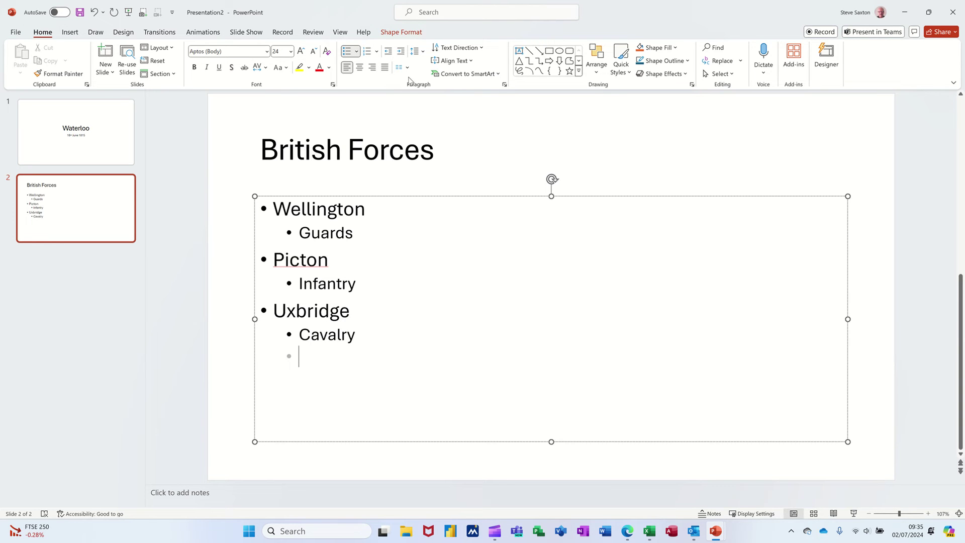
{"action": "key", "text": "ctrl+m"}
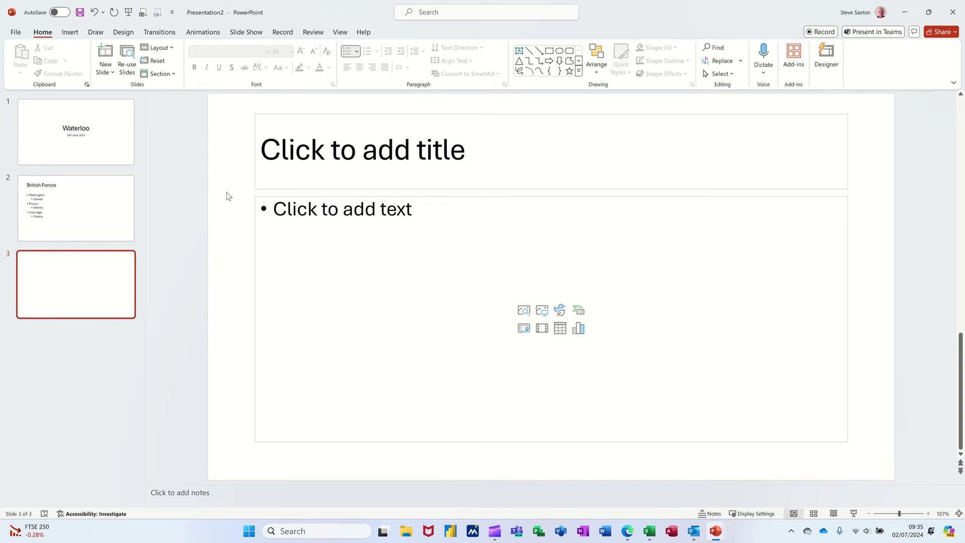
Title slide 3 'French Forces' and add the bullet Napoleon with sub-point Guards.
{"action": "type", "text": "French "}
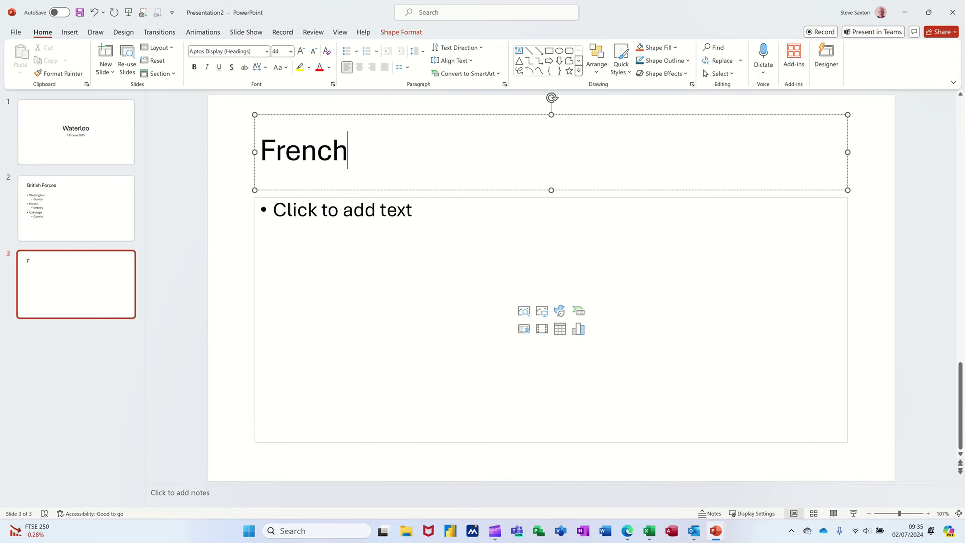
{"action": "type", "text": "Forces"}
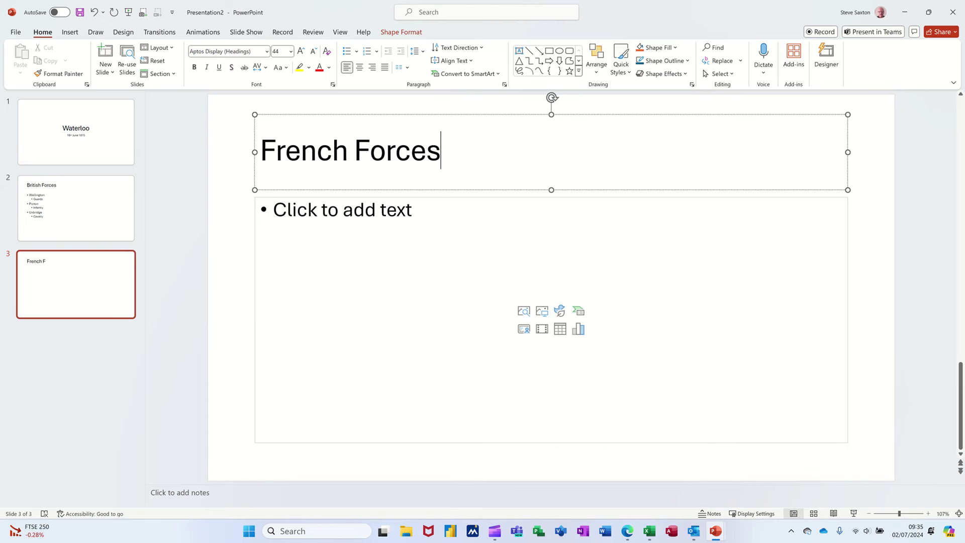
{"action": "key", "text": "ctrl+Return"}
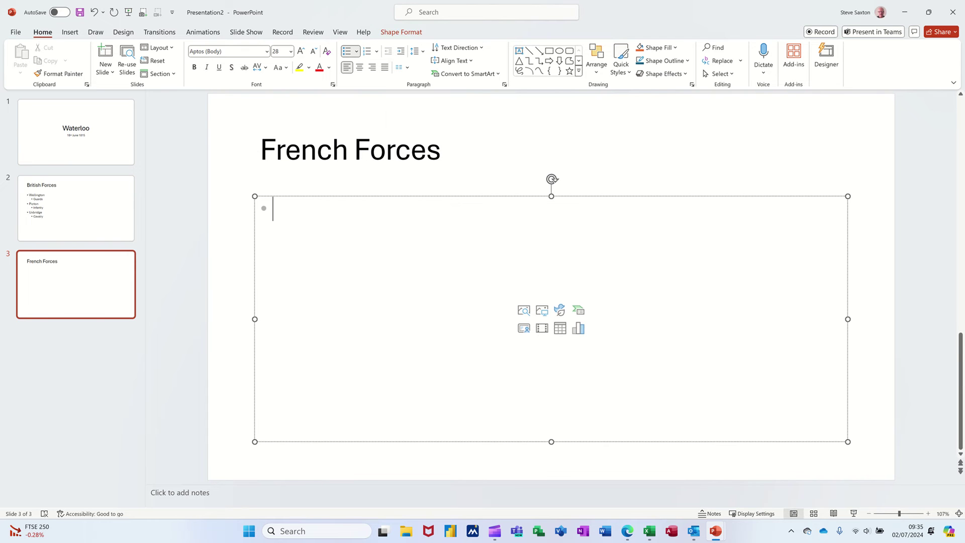
{"action": "type", "text": "Nap"}
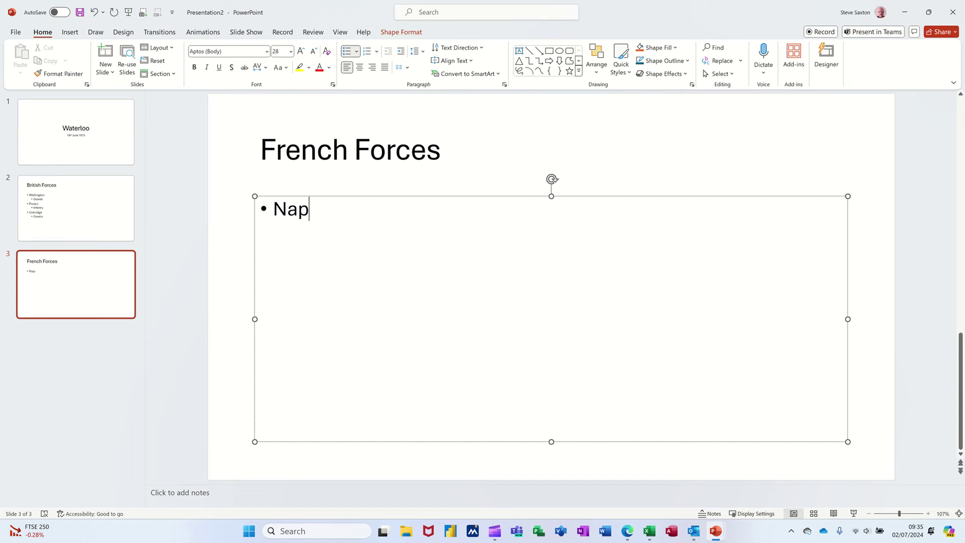
{"action": "type", "text": "oleon"}
{"action": "key", "text": "Return"}
{"action": "key", "text": "Tab"}
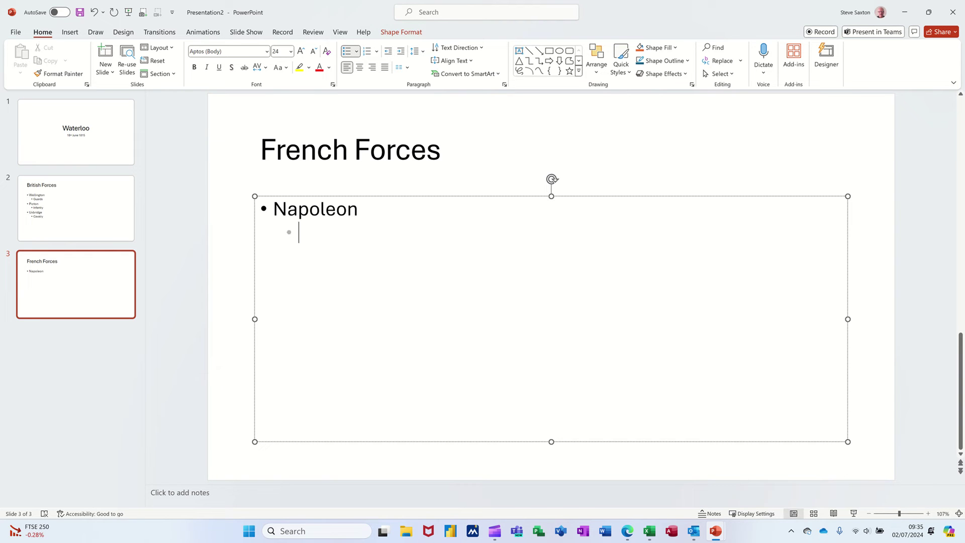
{"action": "type", "text": "Guards"}
{"action": "key", "text": "Return"}
Add bullets Ney with sub-point Cavalry and Murat with sub-point Artillery.
{"action": "key", "text": "shift+Tab"}
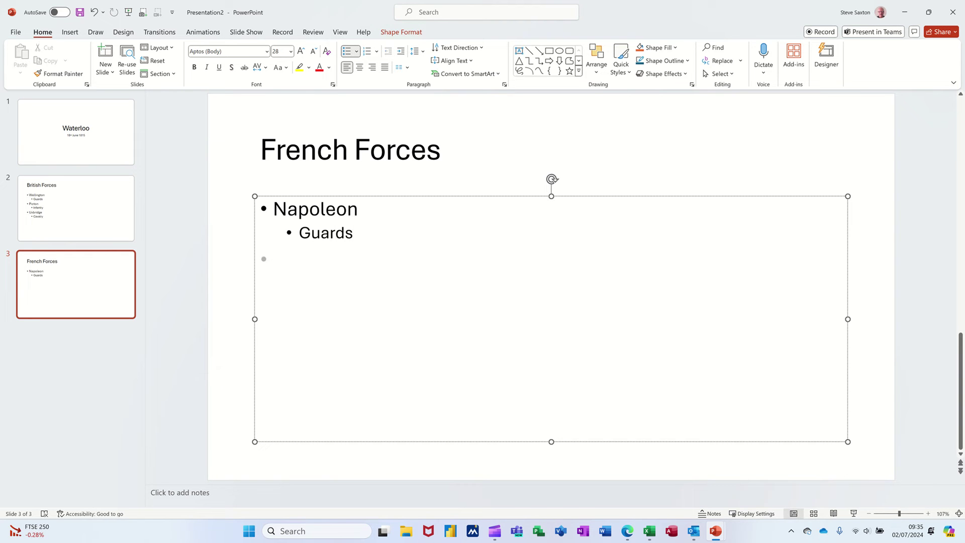
{"action": "type", "text": "Ney"}
{"action": "key", "text": "Return"}
{"action": "key", "text": "Tab"}
{"action": "type", "text": "C"}
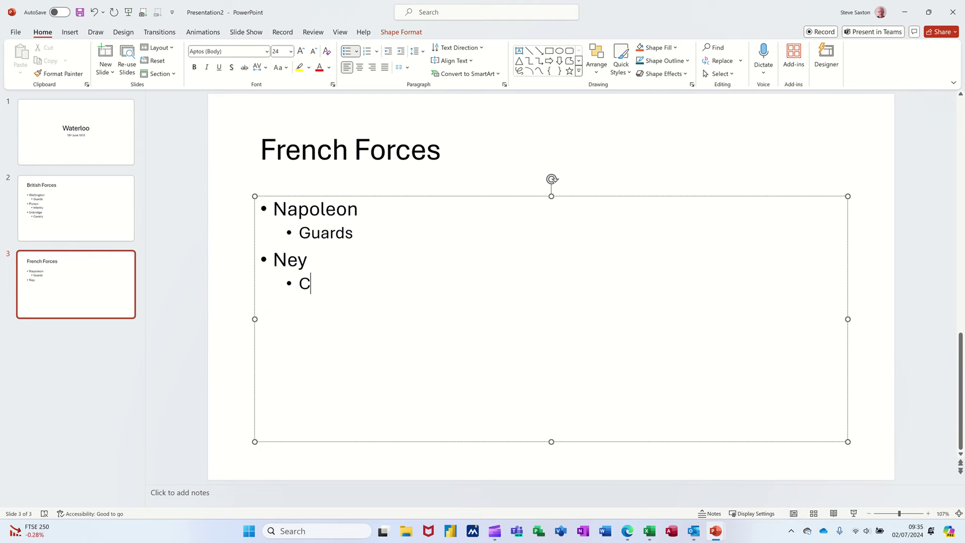
{"action": "type", "text": "avalry"}
{"action": "key", "text": "Return"}
{"action": "key", "text": "shift+Tab"}
{"action": "type", "text": "Murat"}
{"action": "key", "text": "Return"}
{"action": "key", "text": "Tab"}
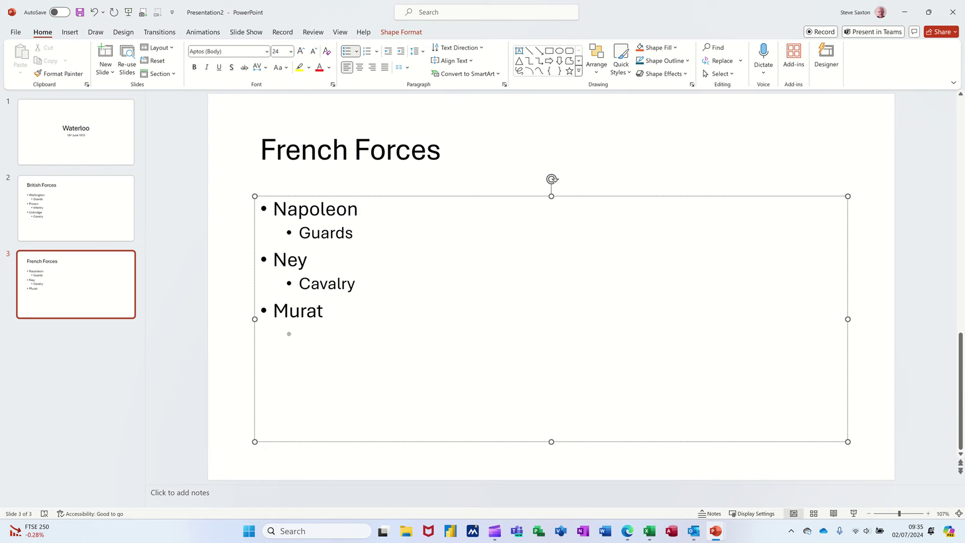
{"action": "type", "text": "Artillery"}
Save the presentation as 'Waterloo' in OpenDocument format, then review slides 1 and 2.
{"action": "key", "text": "F12"}
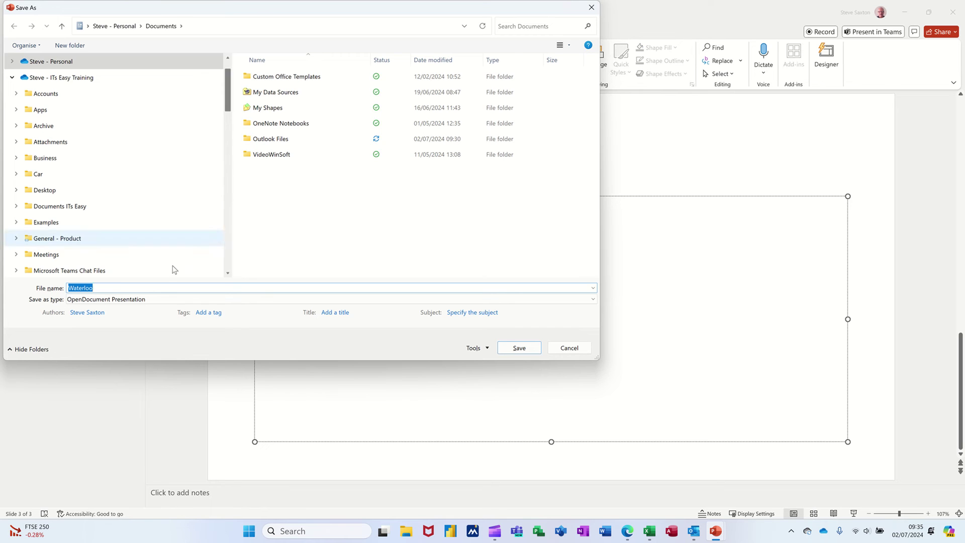
{"action": "left_click", "coordinate": [505, 348]}
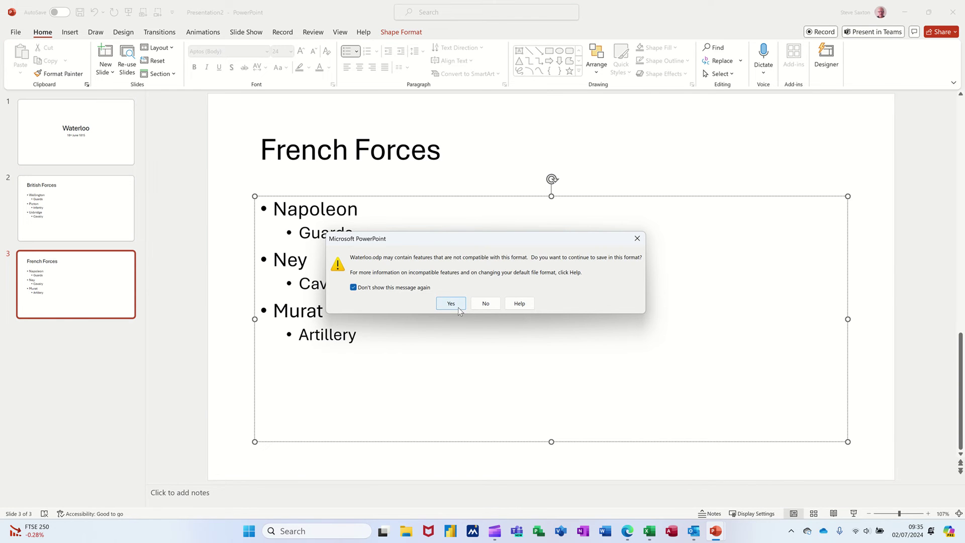
{"action": "left_click", "coordinate": [457, 306]}
{"action": "left_click", "coordinate": [82, 143]}
{"action": "left_click", "coordinate": [83, 201]}
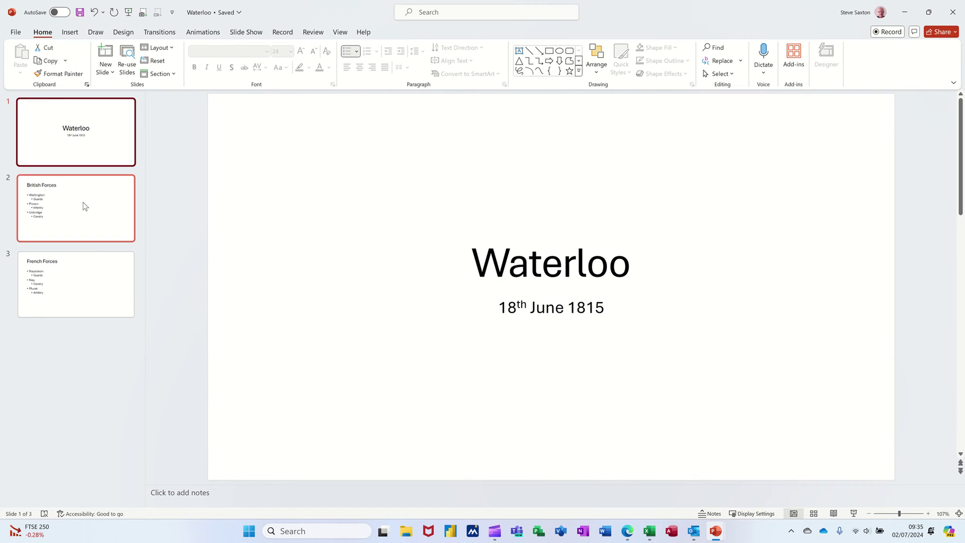
Drag the French Forces thumbnail ahead of British Forces, then return to the title slide.
{"action": "left_click", "coordinate": [91, 277]}
{"action": "mouse_move", "coordinate": [95, 289]}
{"action": "left_mouse_down"}
{"action": "mouse_move", "coordinate": [97, 198]}
{"action": "mouse_move", "coordinate": [88, 327]}
{"action": "mouse_move", "coordinate": [90, 282]}
{"action": "left_mouse_up"}
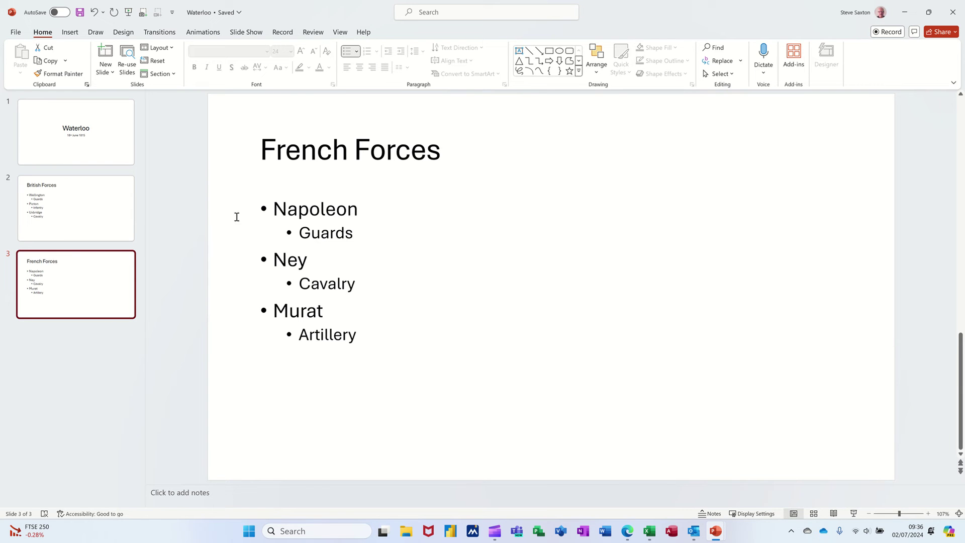
{"action": "left_click", "coordinate": [112, 159]}
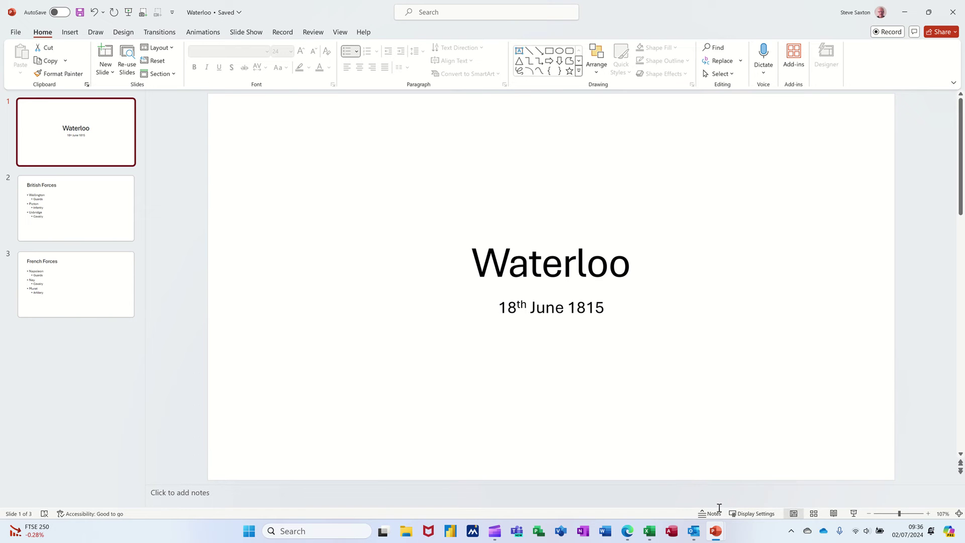
Enlarge the notes area and place the cursor in slide 2's speaker notes.
{"action": "left_click", "coordinate": [706, 514]}
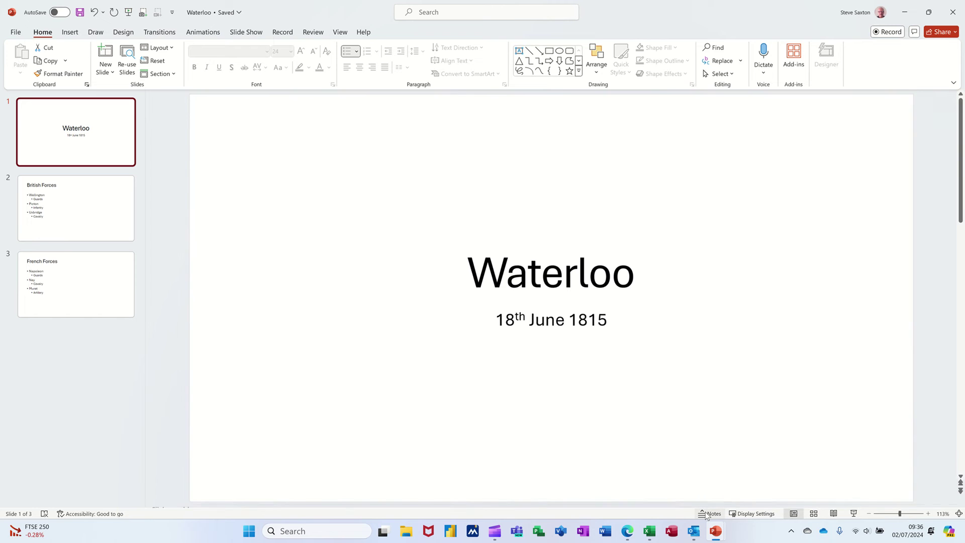
{"action": "left_click", "coordinate": [706, 515]}
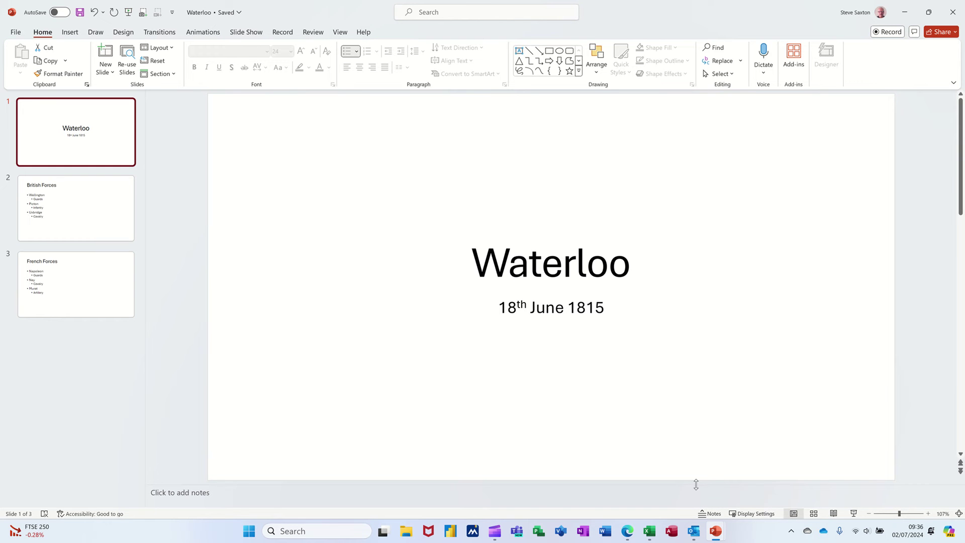
{"action": "left_click_drag", "start_coordinate": [696, 484], "coordinate": [695, 416]}
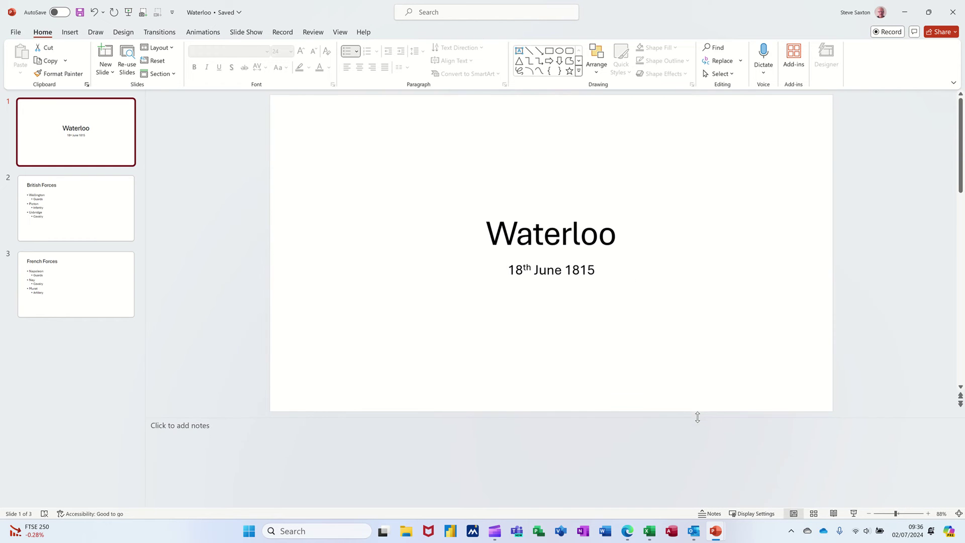
{"action": "left_click", "coordinate": [76, 218]}
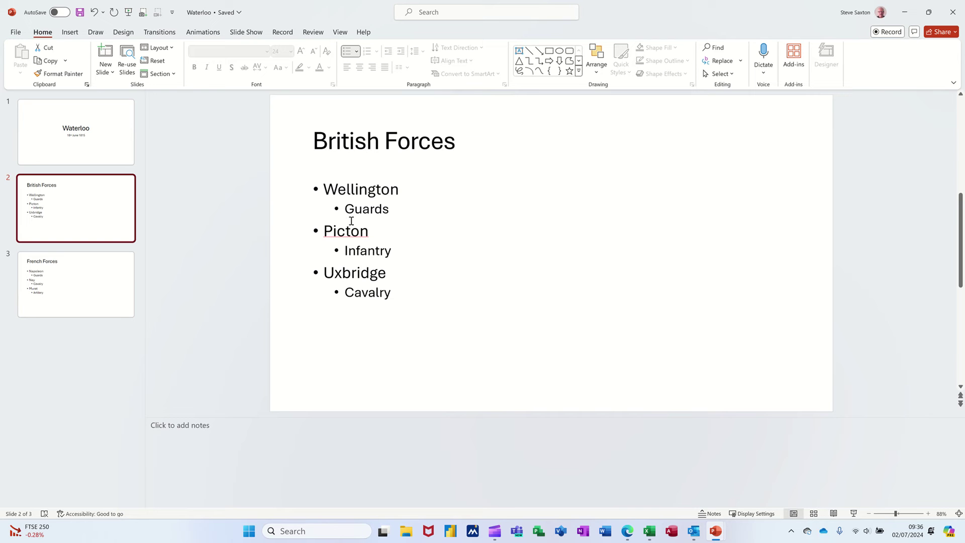
{"action": "left_click", "coordinate": [224, 434]}
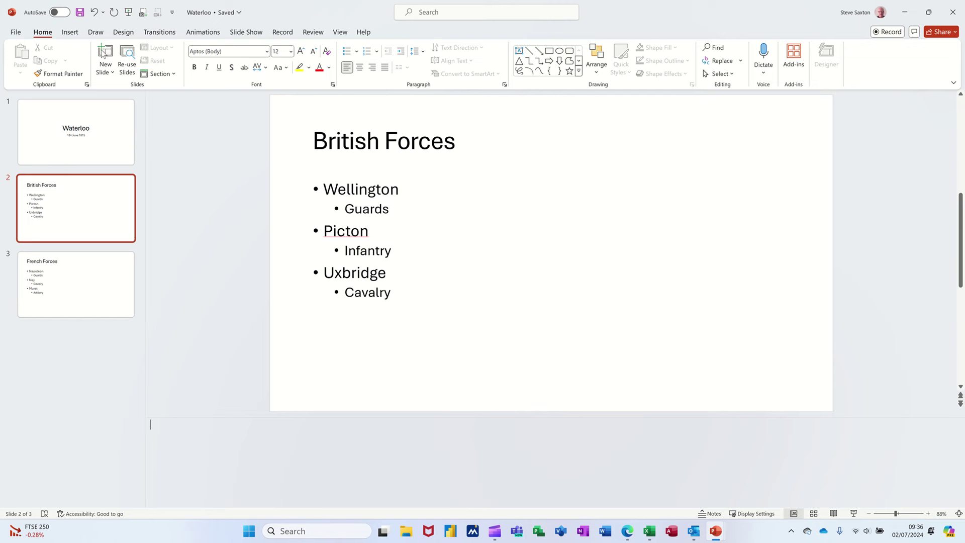
Write numbered notes 'Born 1759 – 1852', 'Forgot uniform', 'Lost leg', fixing the misspelling via suggestions.
{"action": "left_click", "coordinate": [371, 53]}
{"action": "type", "text": "Born 1759 - 1852"}
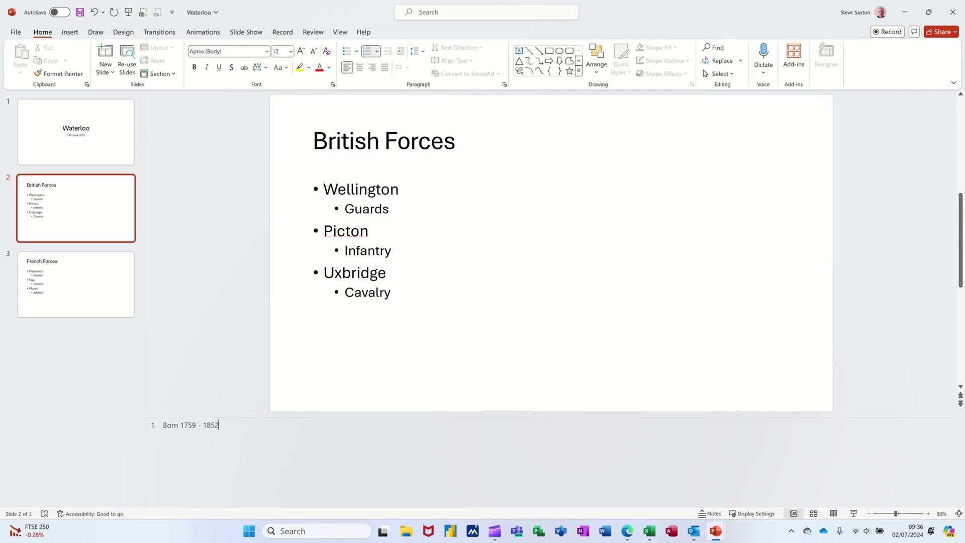
{"action": "key", "text": "Return"}
{"action": "type", "text": "Forgotuniform "}
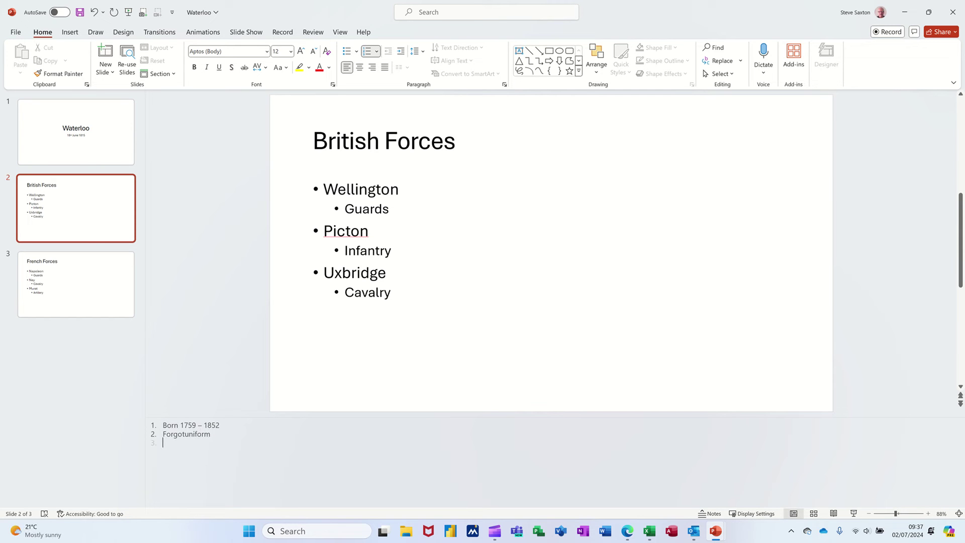
{"action": "type", "text": "Lost leg"}
{"action": "right_click", "coordinate": [177, 433]}
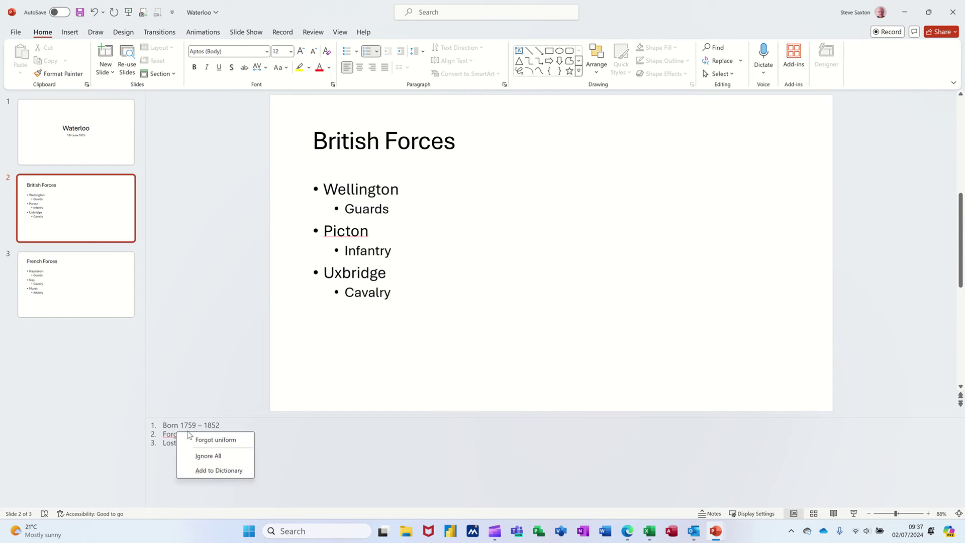
{"action": "left_click", "coordinate": [200, 441]}
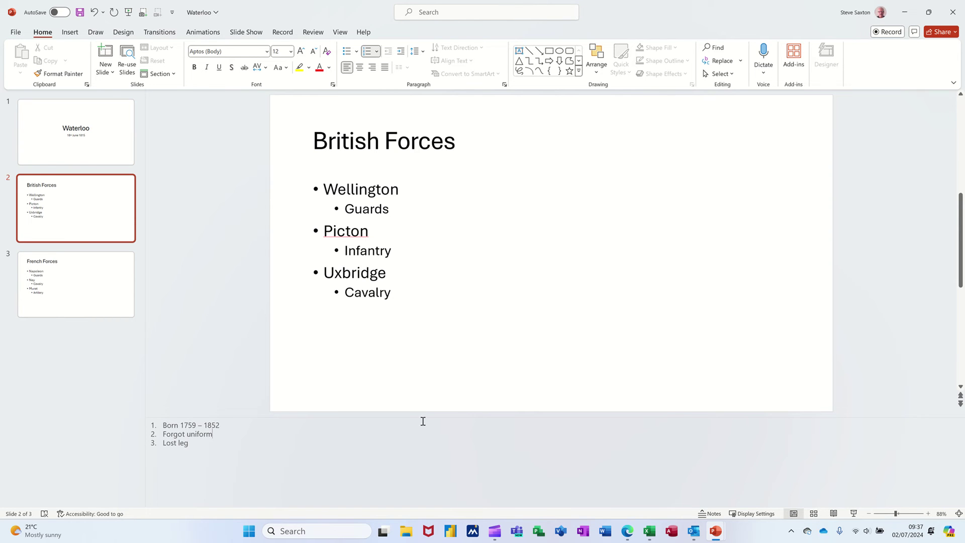
Shrink the notes area, switch to Outline view, and place the cursor after slide 3's Artillery bullet.
{"action": "left_click_drag", "start_coordinate": [424, 416], "coordinate": [425, 453]}
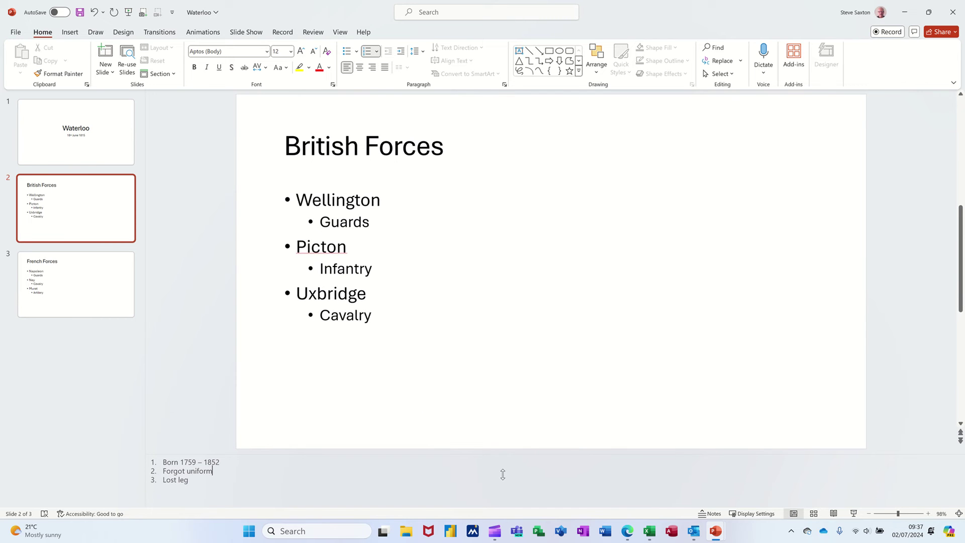
{"action": "left_click", "coordinate": [703, 513]}
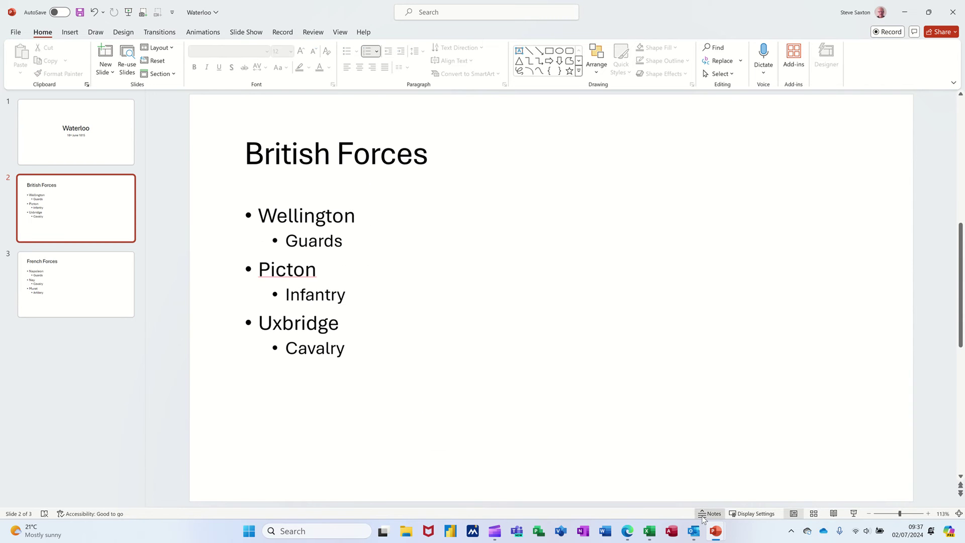
{"action": "left_click", "coordinate": [702, 513]}
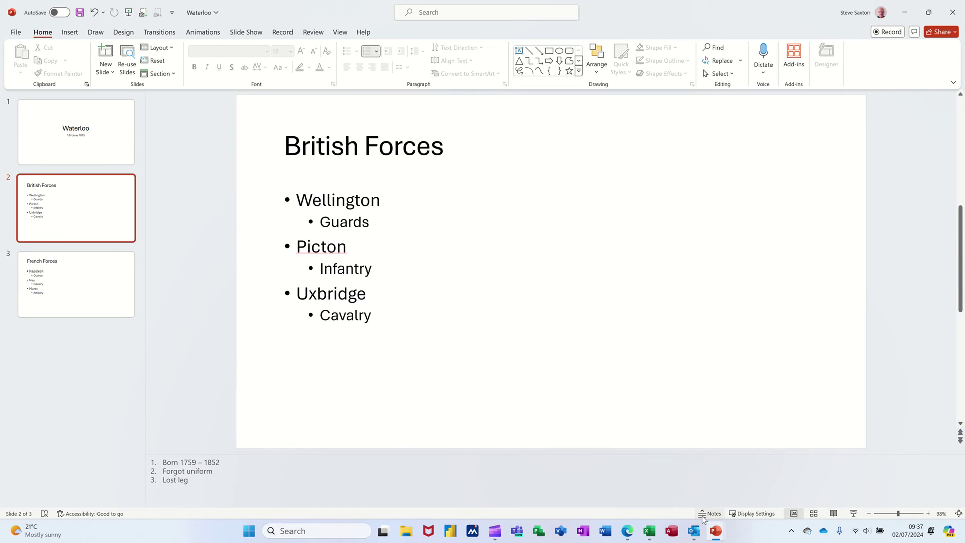
{"action": "left_click", "coordinate": [793, 513]}
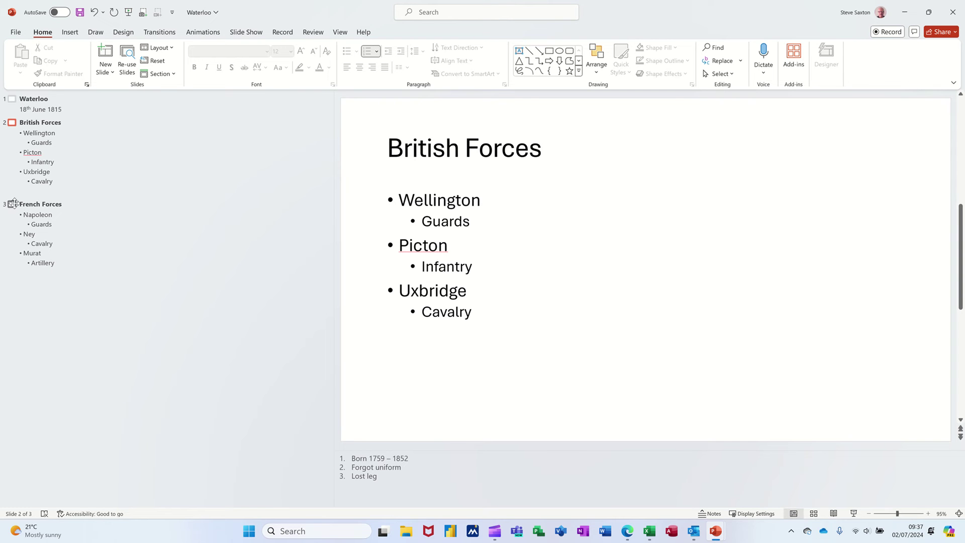
{"action": "left_click", "coordinate": [67, 259]}
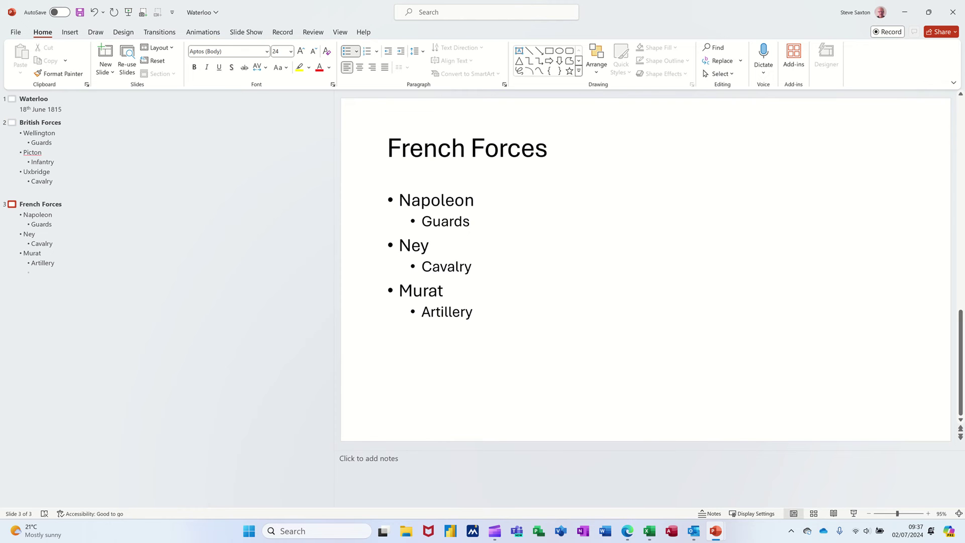
In the outline, add slide 4 'ertfgre' with bullets dbdkjd, fdgrfg, fgfrgf, and slide 5 'dfkjdf'.
{"action": "key", "text": "shift+Tab"}
{"action": "key", "text": "shift+Tab"}
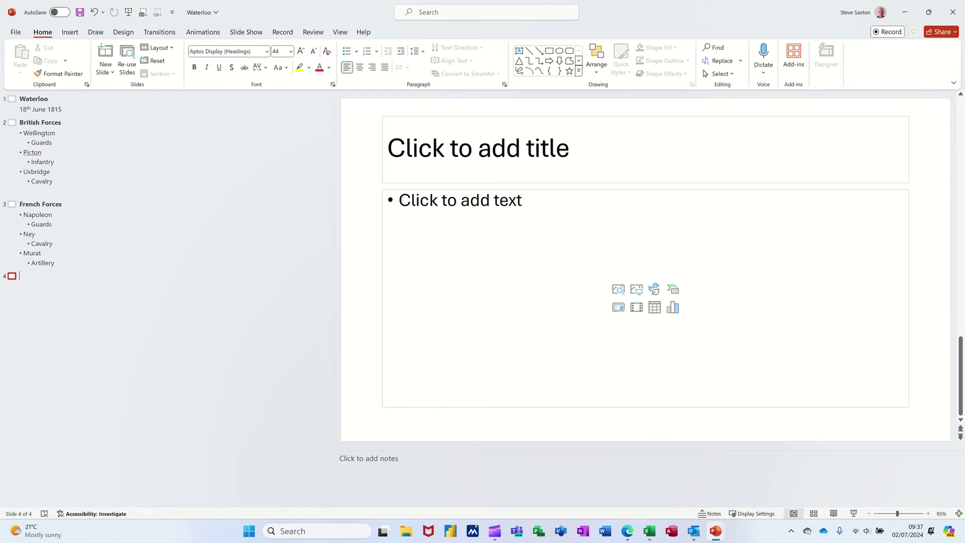
{"action": "type", "text": "ertfgre"}
{"action": "key", "text": "Return"}
{"action": "key", "text": "Tab"}
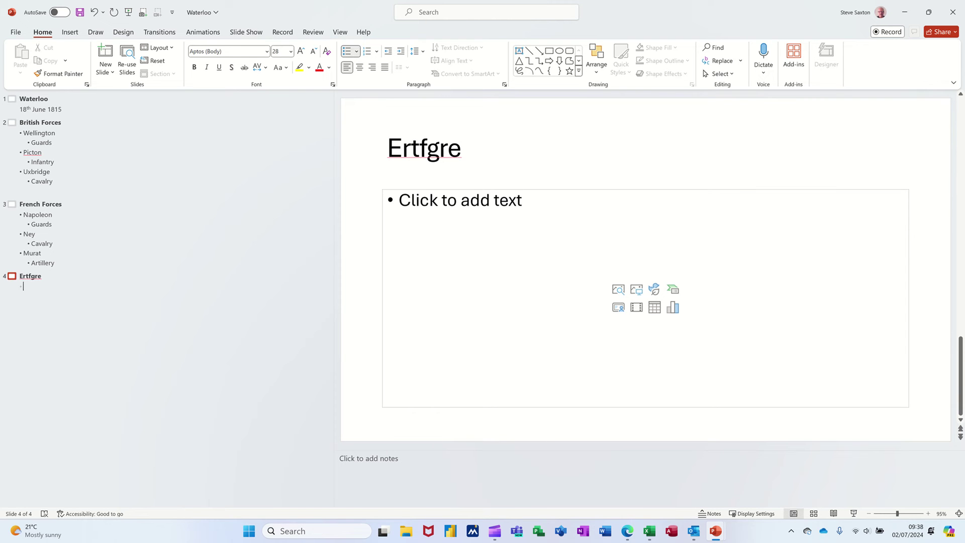
{"action": "type", "text": "dbdkjd"}
{"action": "key", "text": "Return"}
{"action": "type", "text": "fdgrfg"}
{"action": "key", "text": "Return"}
{"action": "type", "text": "fgfrgf"}
{"action": "key", "text": "Return"}
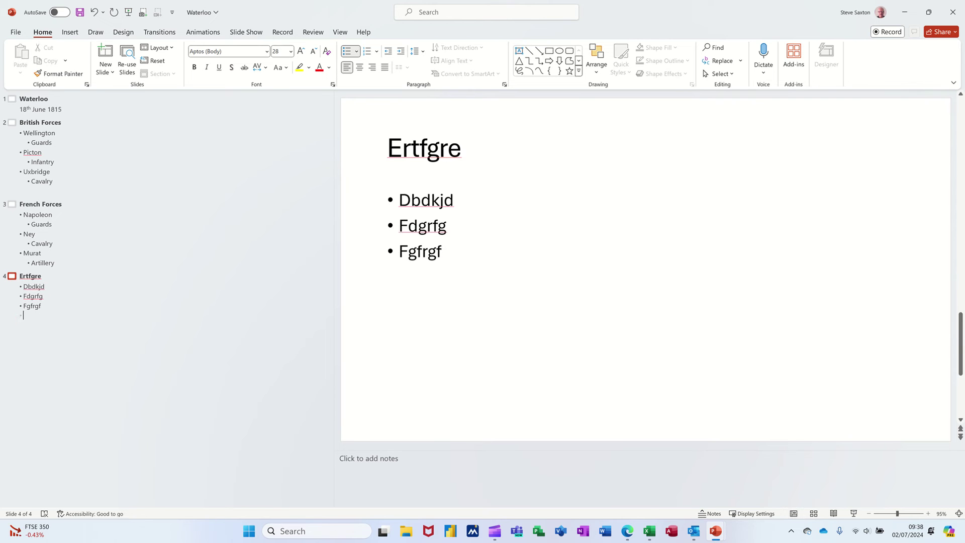
{"action": "key", "text": "shift+Tab"}
{"action": "type", "text": "dfkjdf"}
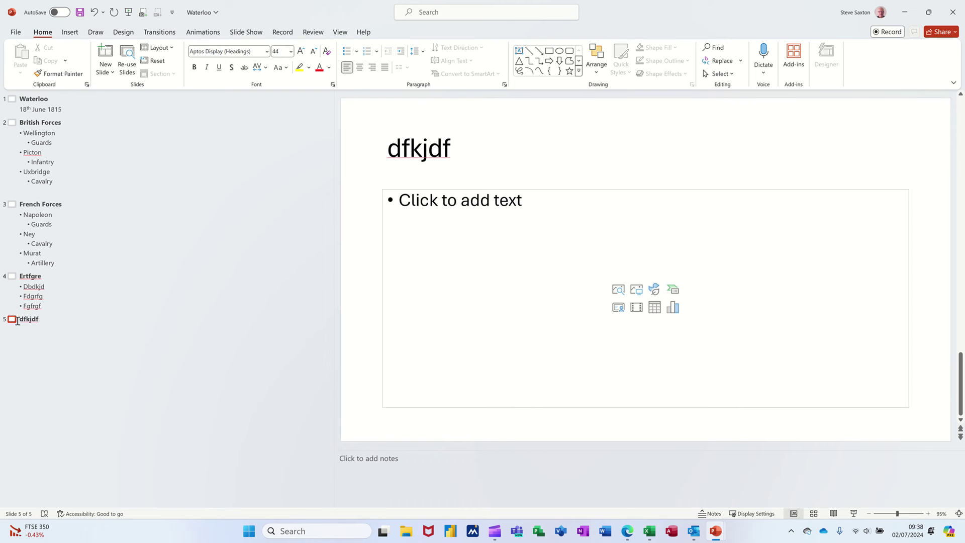
Move the 'Fgfrgf' bullet to the top of slide 4 in the outline.
{"action": "left_click", "coordinate": [22, 306]}
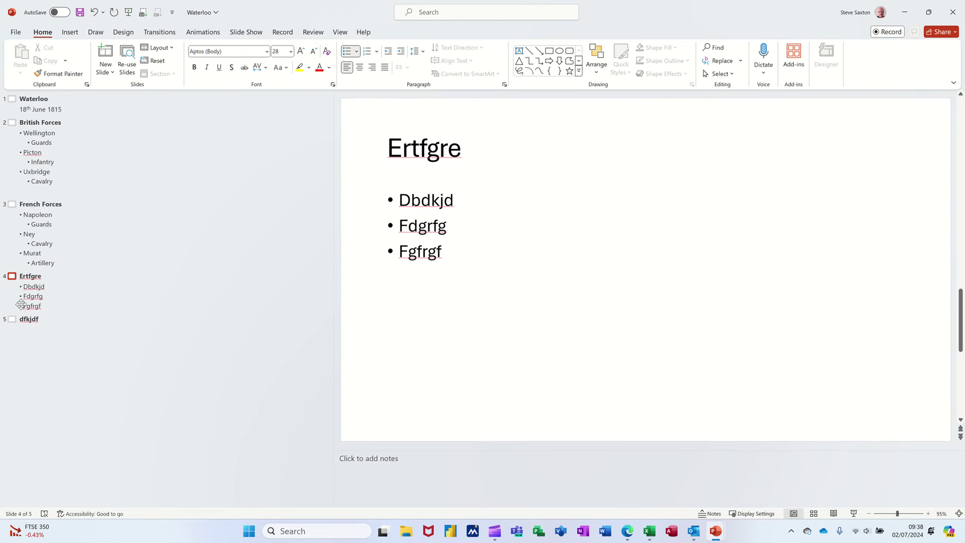
{"action": "double_click", "coordinate": [26, 308]}
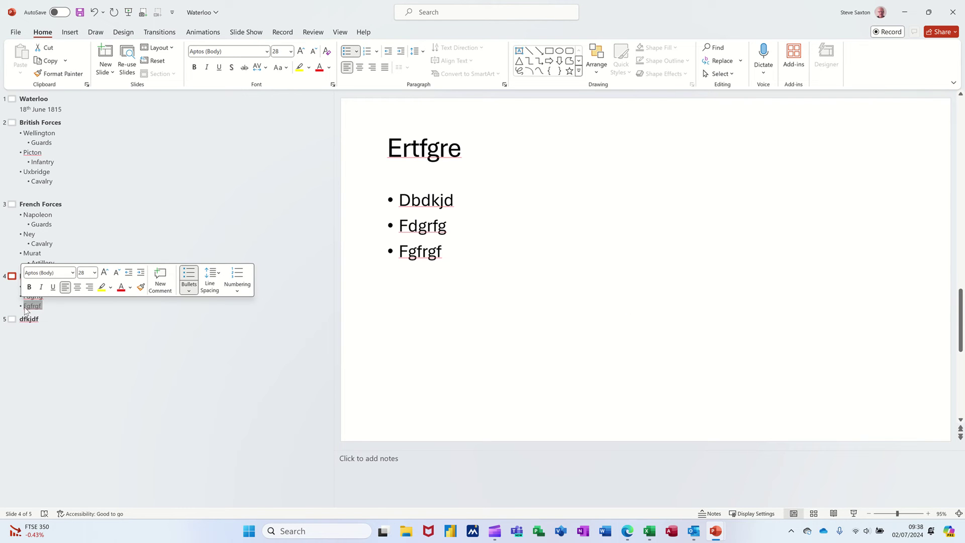
{"action": "left_click_drag", "start_coordinate": [25, 307], "coordinate": [28, 285]}
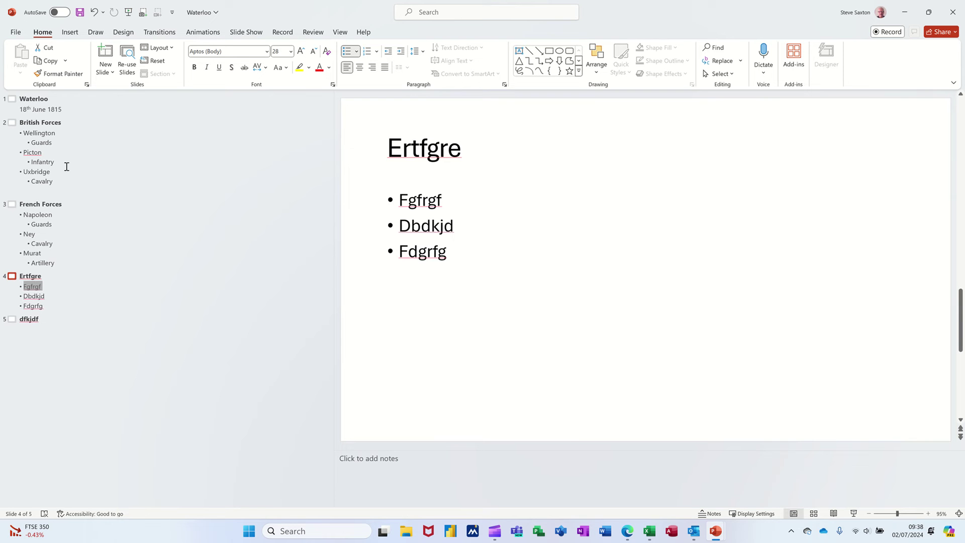
Delete both dummy slides from the outline.
{"action": "left_click", "coordinate": [12, 275]}
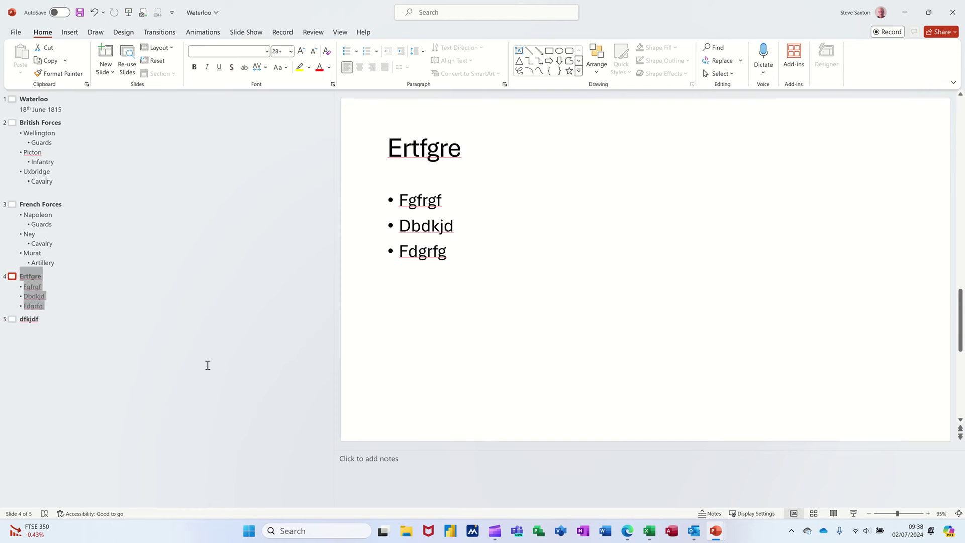
{"action": "key", "text": "Delete"}
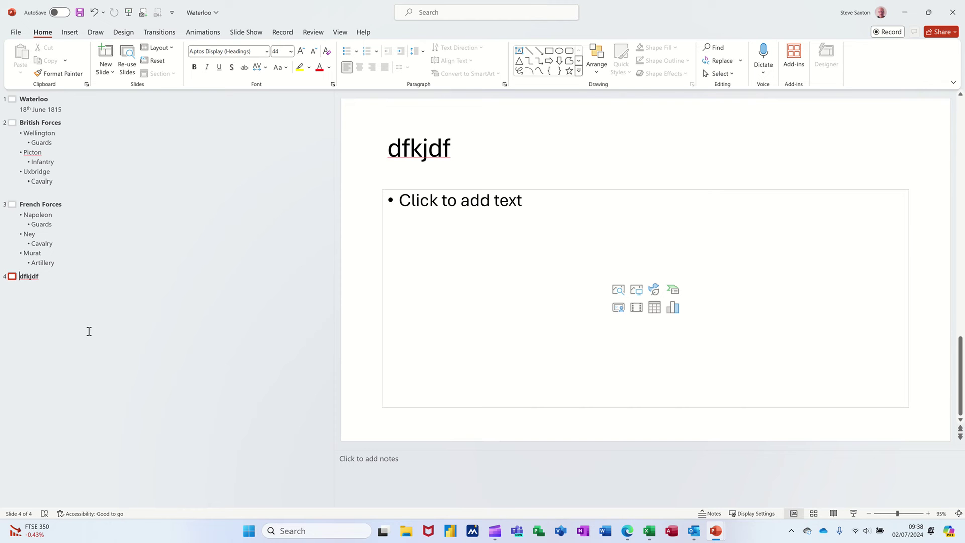
{"action": "left_click", "coordinate": [12, 276]}
{"action": "key", "text": "Delete"}
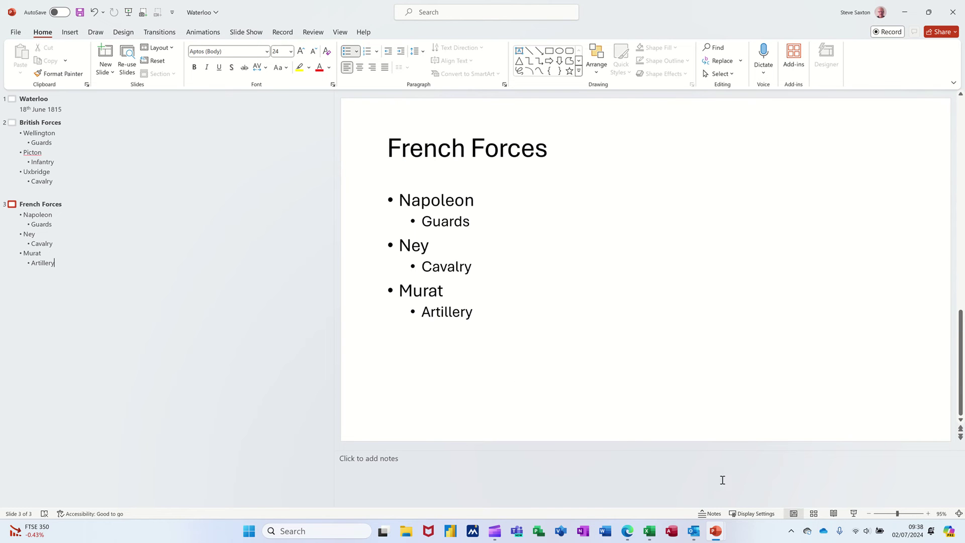
Return to Normal view, then show the three slides in Slide Sorter view.
{"action": "left_click", "coordinate": [794, 513]}
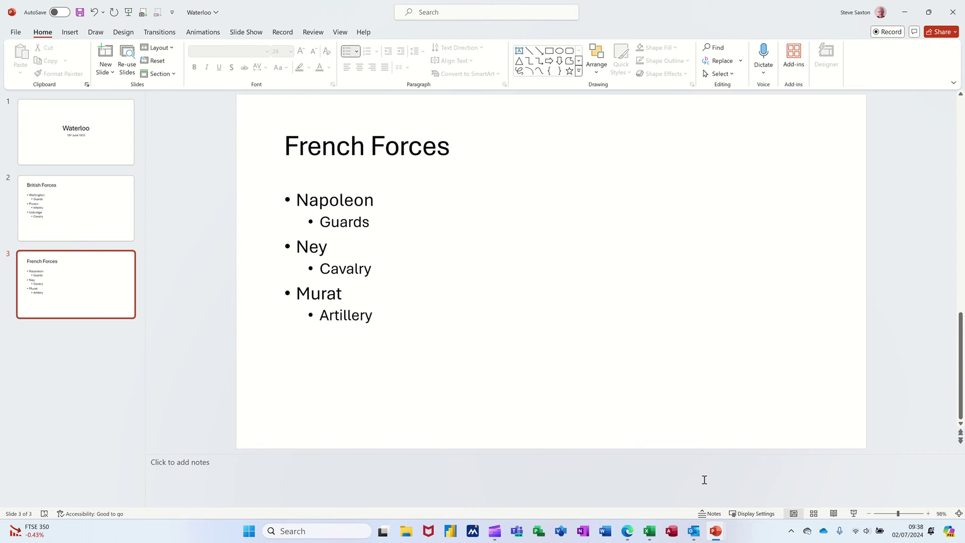
{"action": "left_click", "coordinate": [814, 513]}
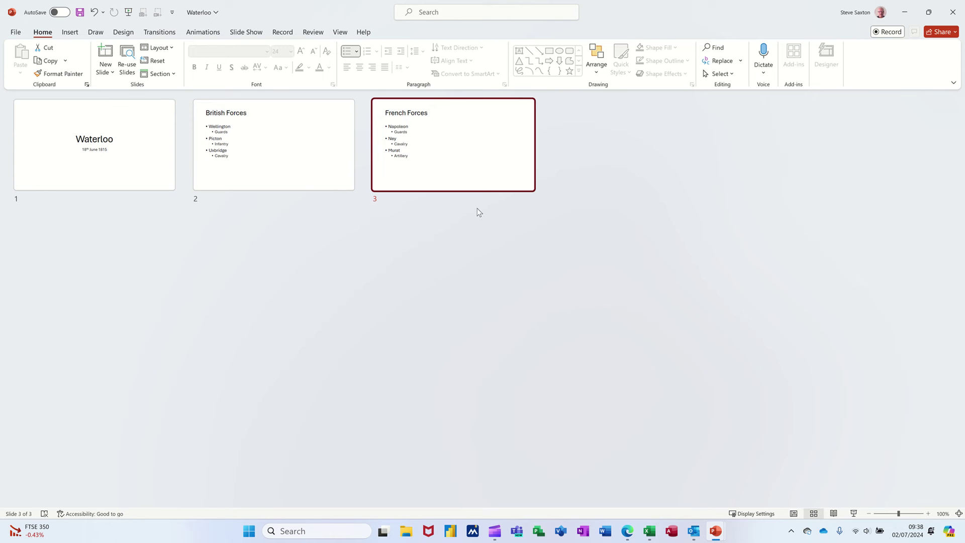
Page through the deck in Reading View back to the Waterloo title, then run and end the slide show.
{"action": "left_click", "coordinate": [834, 512]}
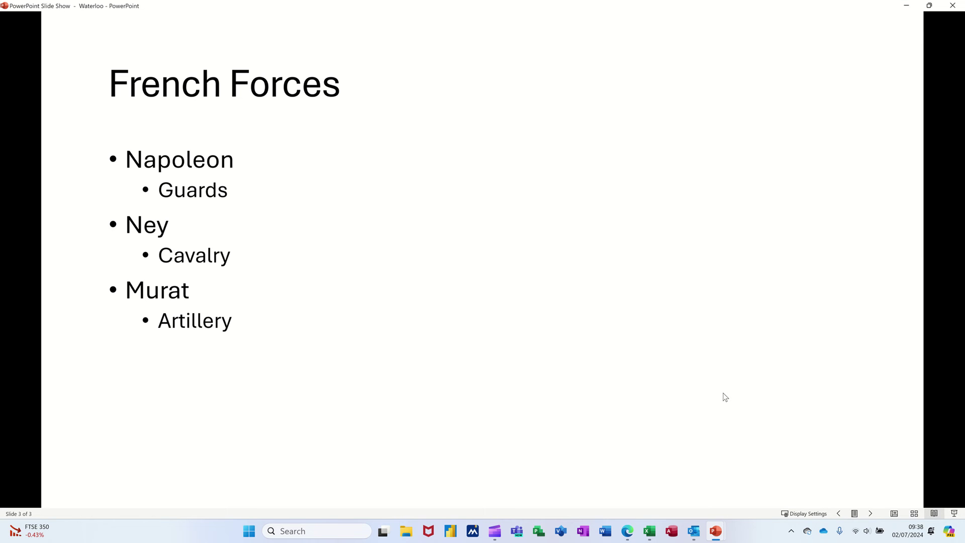
{"action": "left_click", "coordinate": [872, 514]}
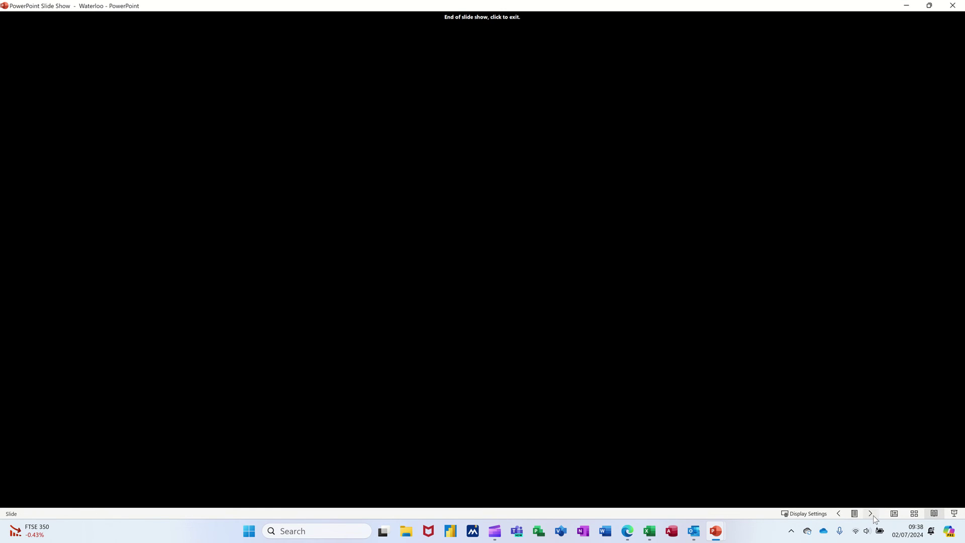
{"action": "left_click", "coordinate": [839, 514]}
{"action": "left_click", "coordinate": [839, 513]}
{"action": "left_click", "coordinate": [839, 513]}
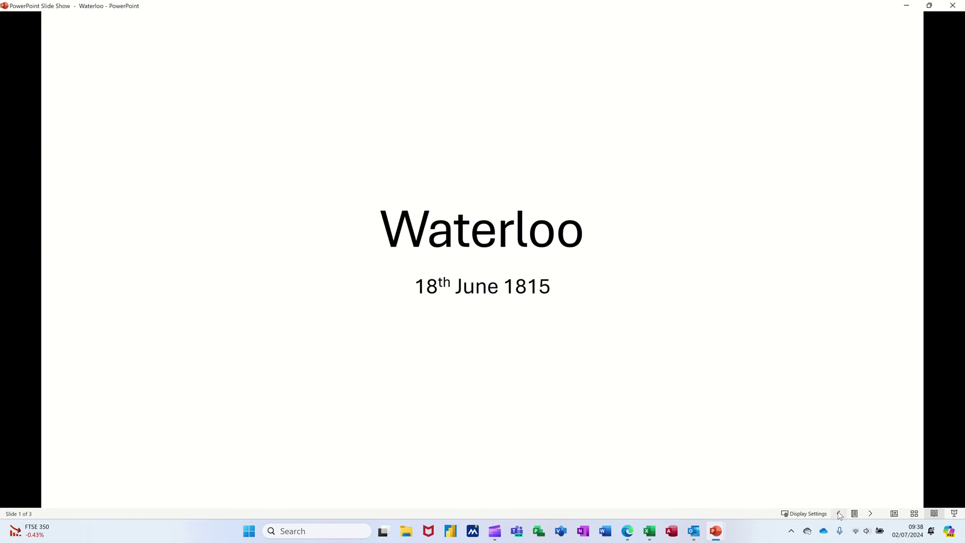
{"action": "left_click", "coordinate": [954, 513]}
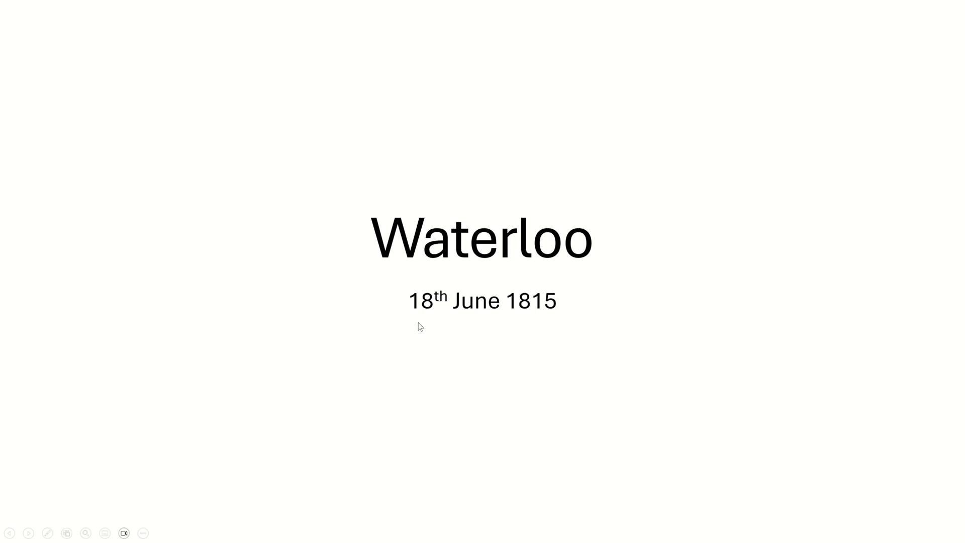
{"action": "key", "text": "Escape"}
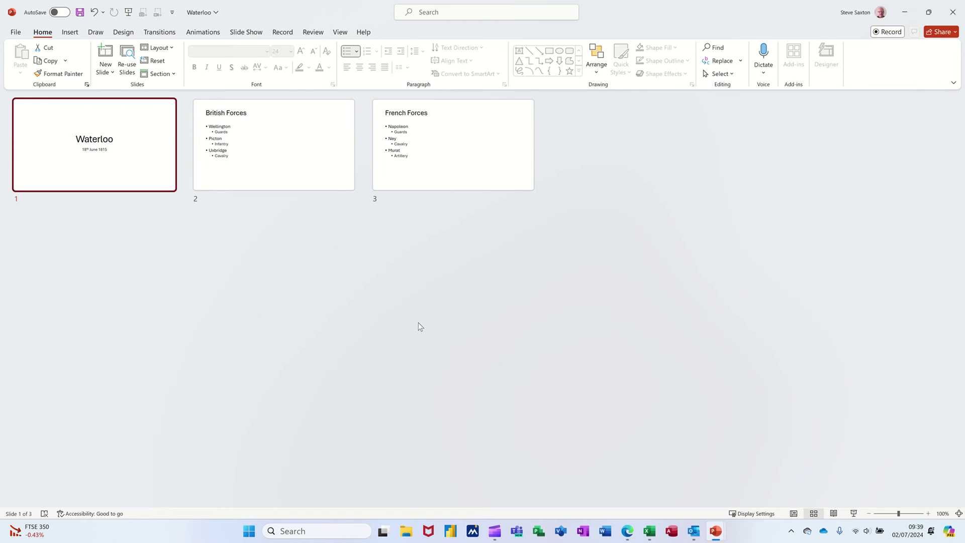
Open the Waterloo title slide in Normal view and bring up the Design theme choices.
{"action": "double_click", "coordinate": [122, 149]}
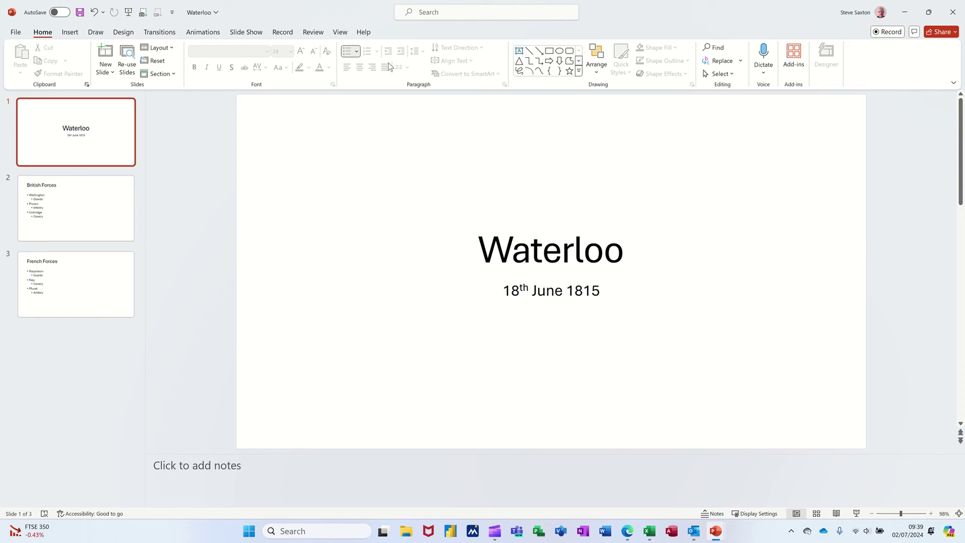
{"action": "left_click", "coordinate": [77, 37]}
{"action": "left_click", "coordinate": [97, 34]}
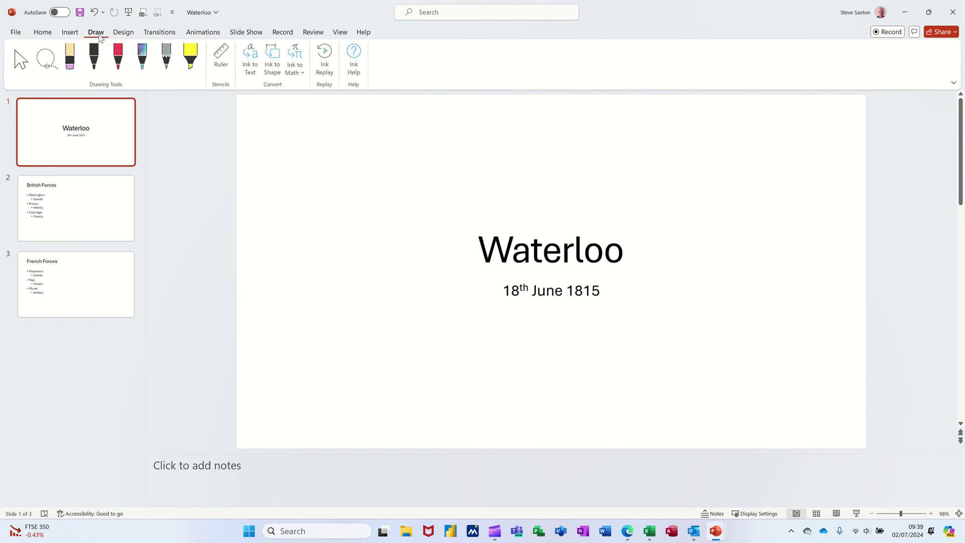
{"action": "left_click", "coordinate": [120, 34]}
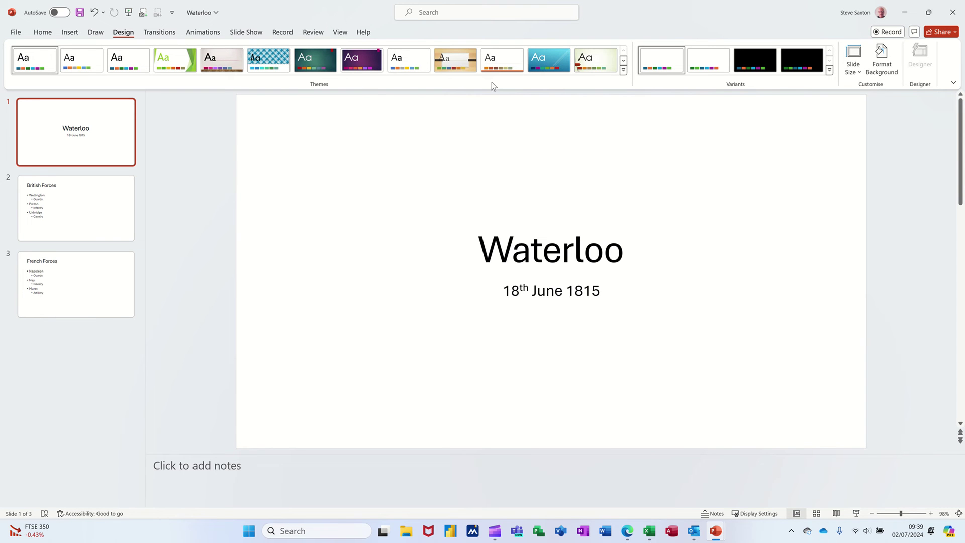
Apply the dark purple theme with magenta accents to all slides.
{"action": "left_click", "coordinate": [623, 71]}
{"action": "left_click_drag", "start_coordinate": [624, 136], "coordinate": [629, 190]}
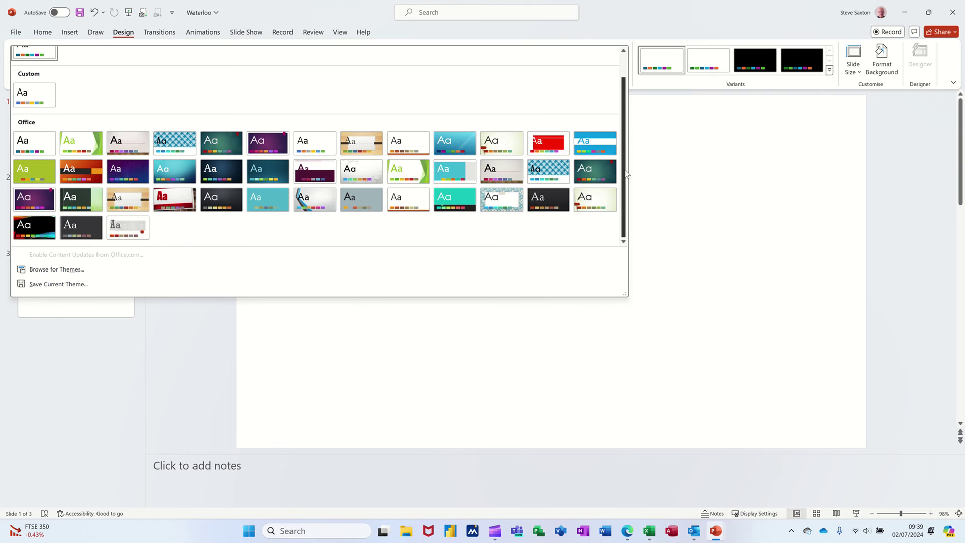
{"action": "scroll", "coordinate": [627, 173], "scroll_direction": "up", "scroll_amount": 1}
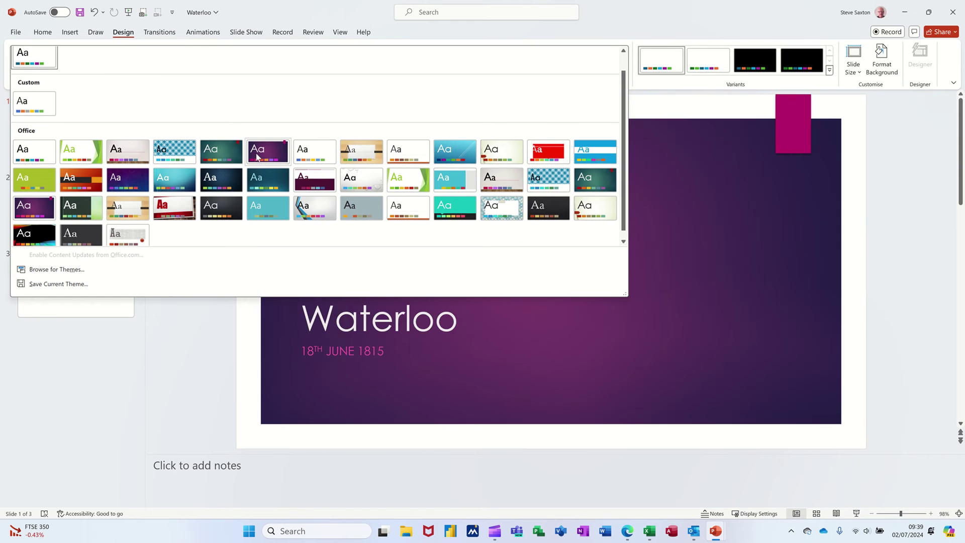
{"action": "left_click", "coordinate": [256, 156]}
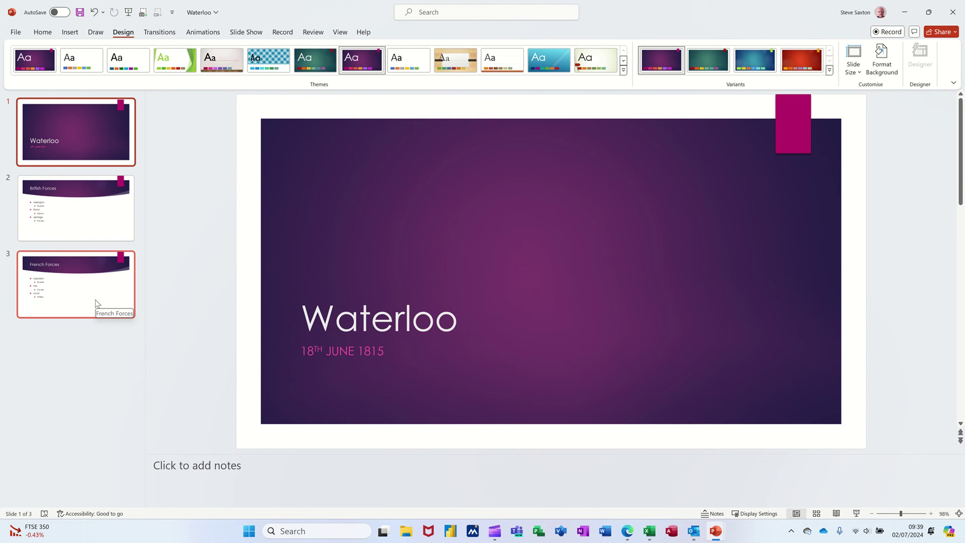
Browse the theme's Variants colour palettes and dismiss them without changing colours.
{"action": "left_click", "coordinate": [829, 71]}
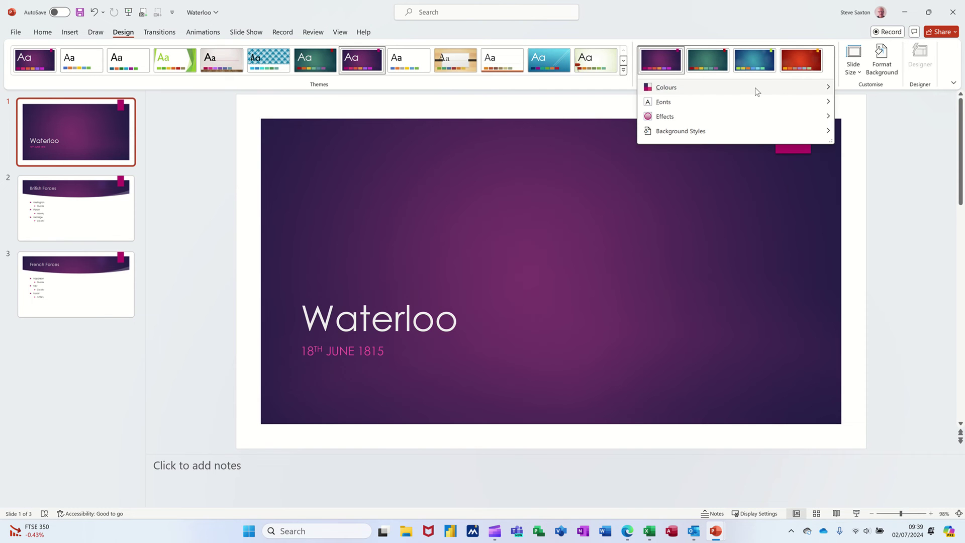
{"action": "mouse_move", "coordinate": [756, 91]}
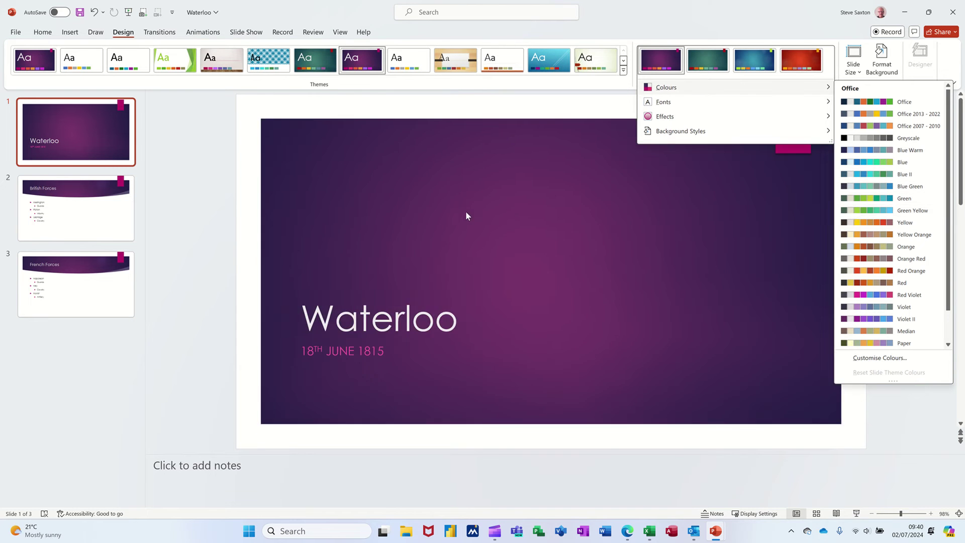
{"action": "left_click", "coordinate": [465, 210]}
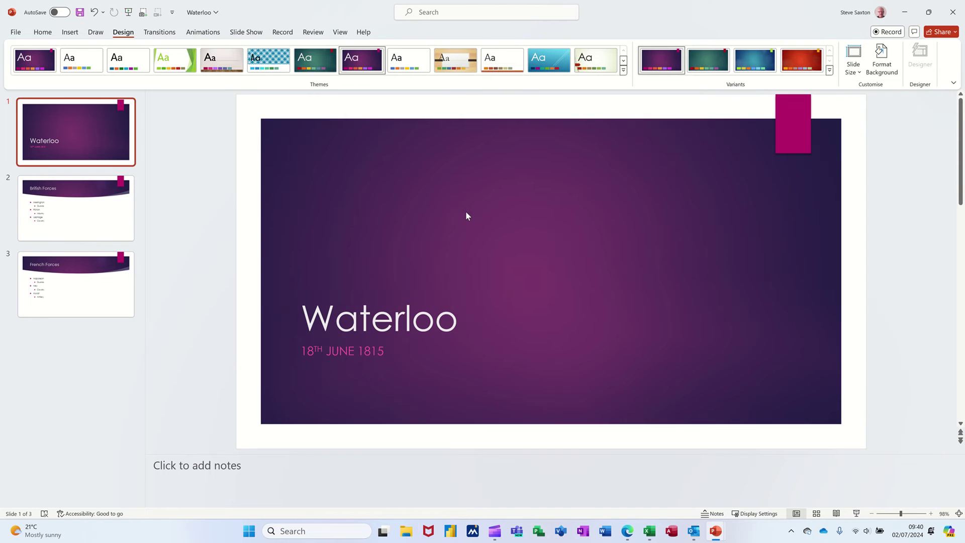
Try the Origami, Blinds, Aeroplane and Vortex transitions on slide 1.
{"action": "left_click", "coordinate": [157, 34]}
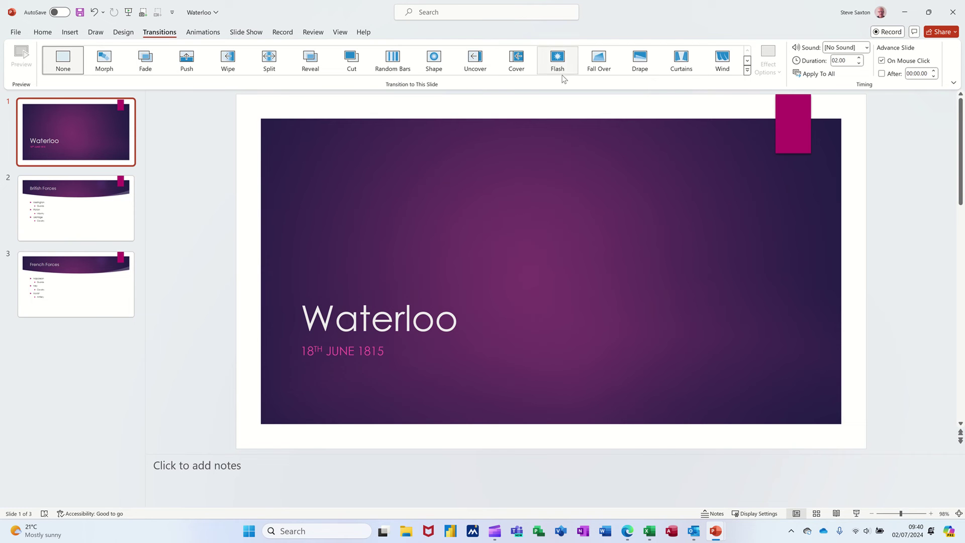
{"action": "left_click", "coordinate": [747, 70]}
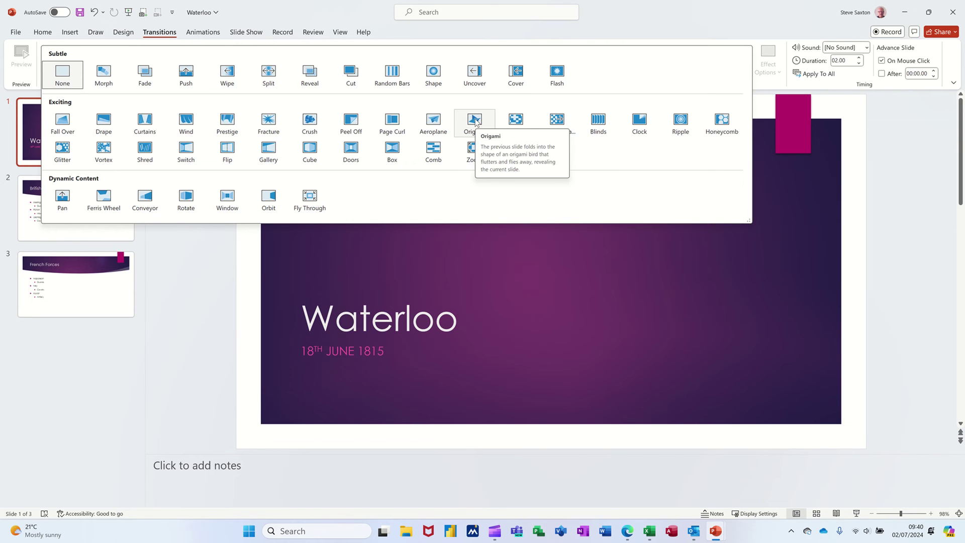
{"action": "left_click", "coordinate": [475, 121]}
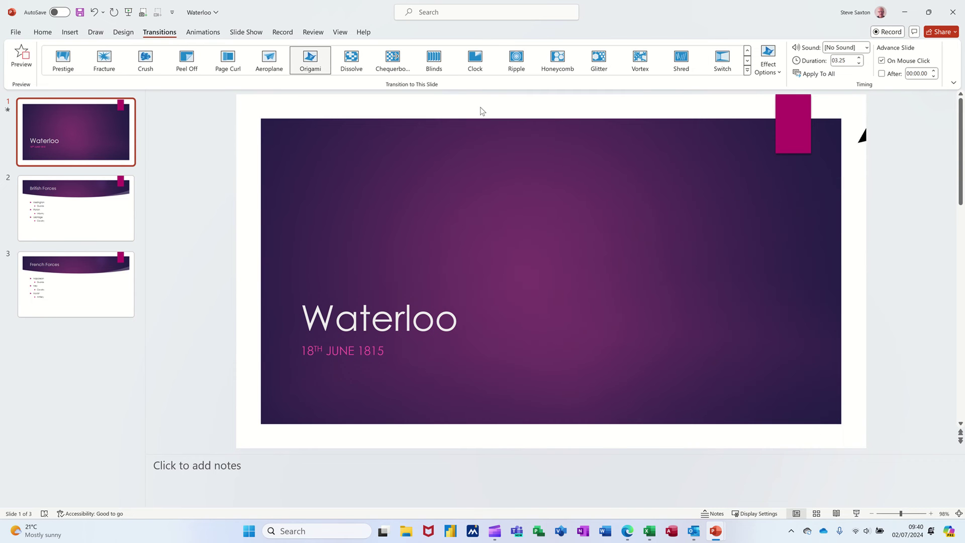
{"action": "left_click", "coordinate": [435, 59]}
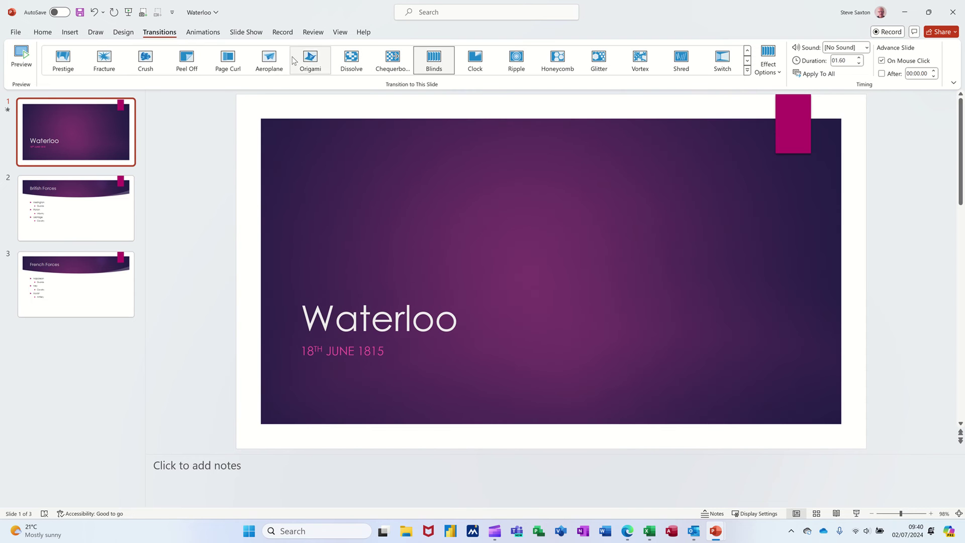
{"action": "left_click", "coordinate": [275, 59]}
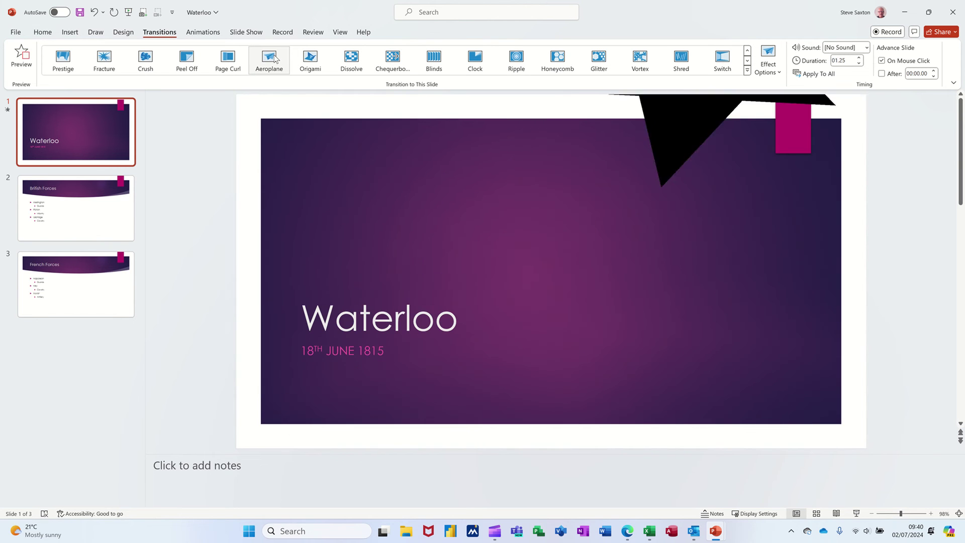
{"action": "left_click", "coordinate": [651, 67]}
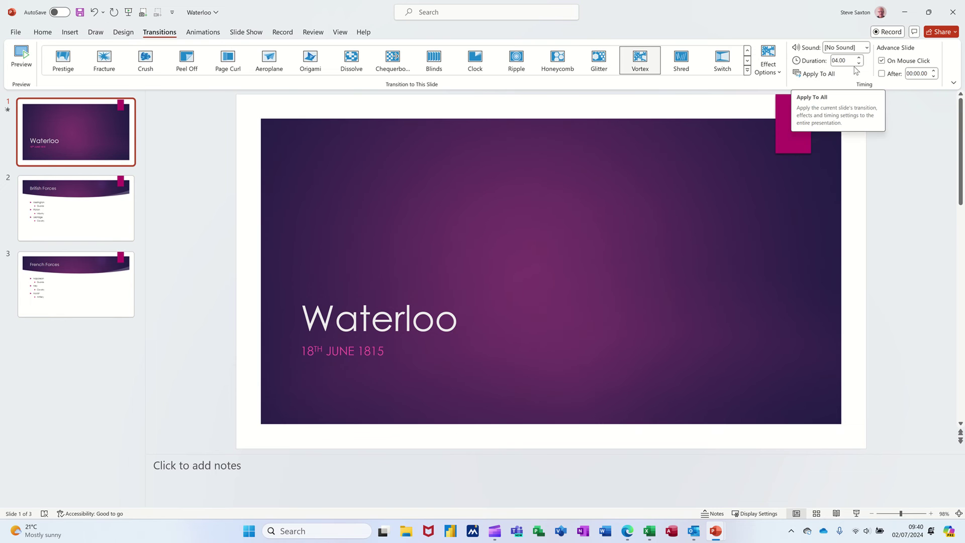
Switch to the Dissolve transition at 01.20 and apply it to all slides.
{"action": "left_click", "coordinate": [820, 74]}
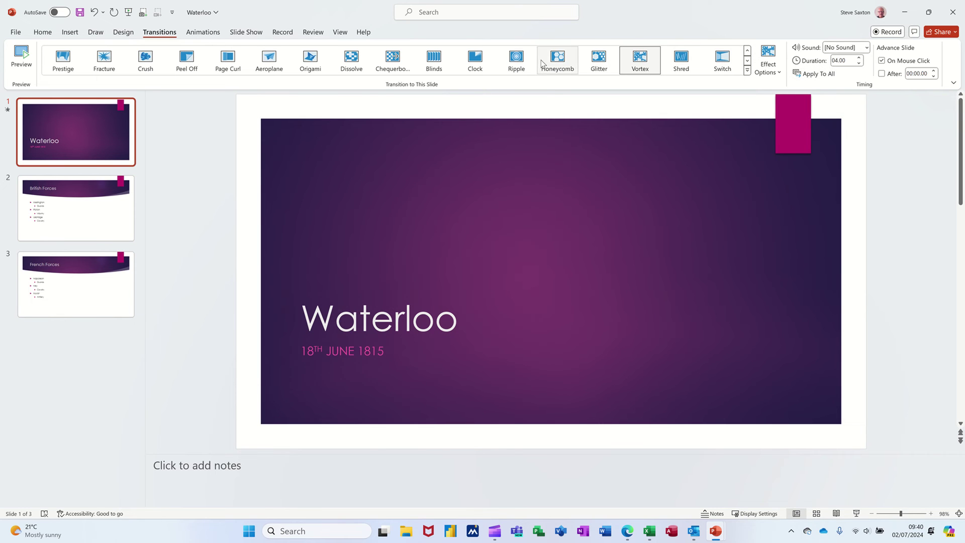
{"action": "left_click", "coordinate": [351, 61]}
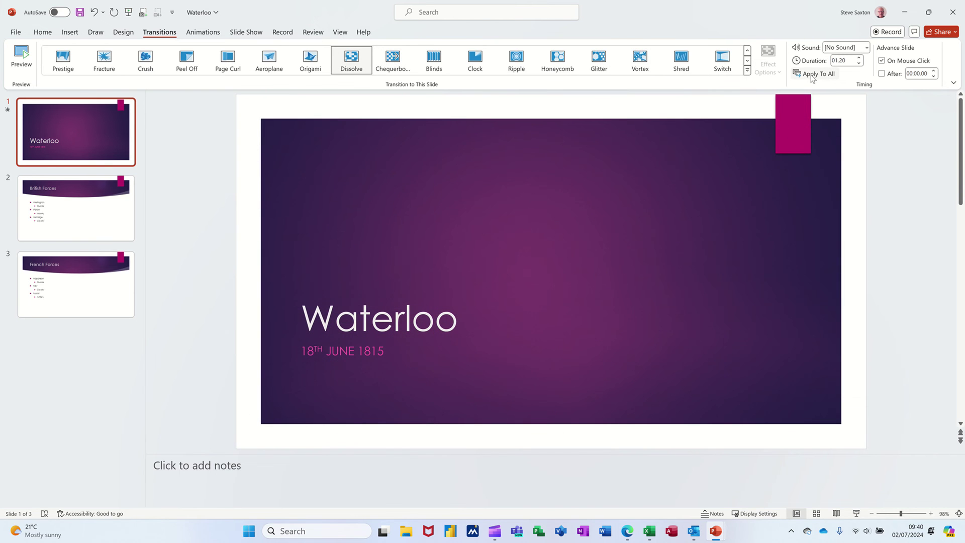
{"action": "left_click", "coordinate": [812, 76]}
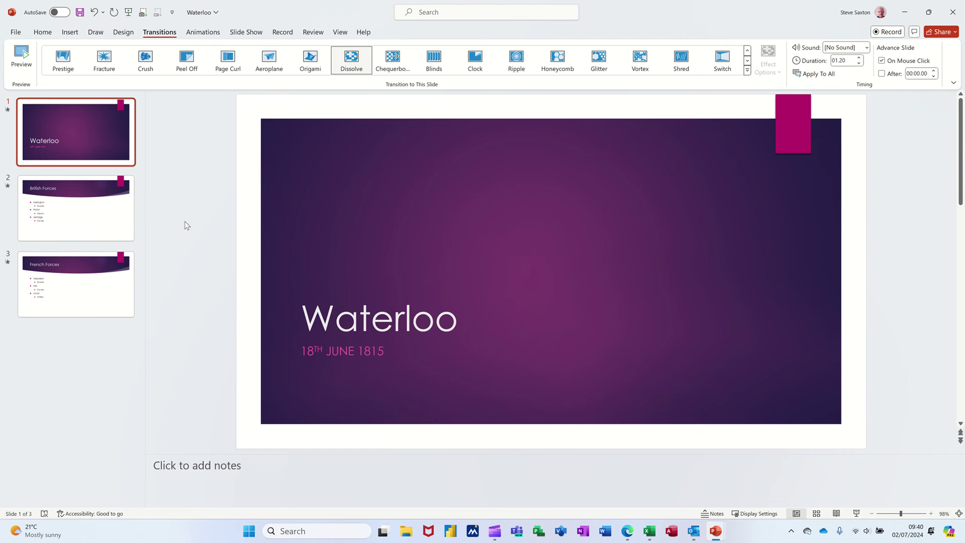
{"action": "left_click", "coordinate": [7, 186]}
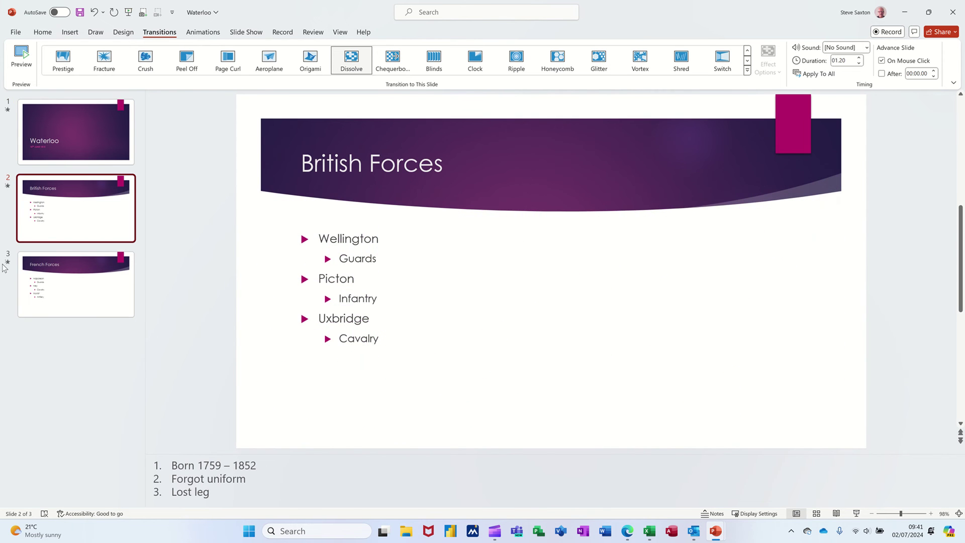
{"action": "left_click", "coordinate": [8, 261]}
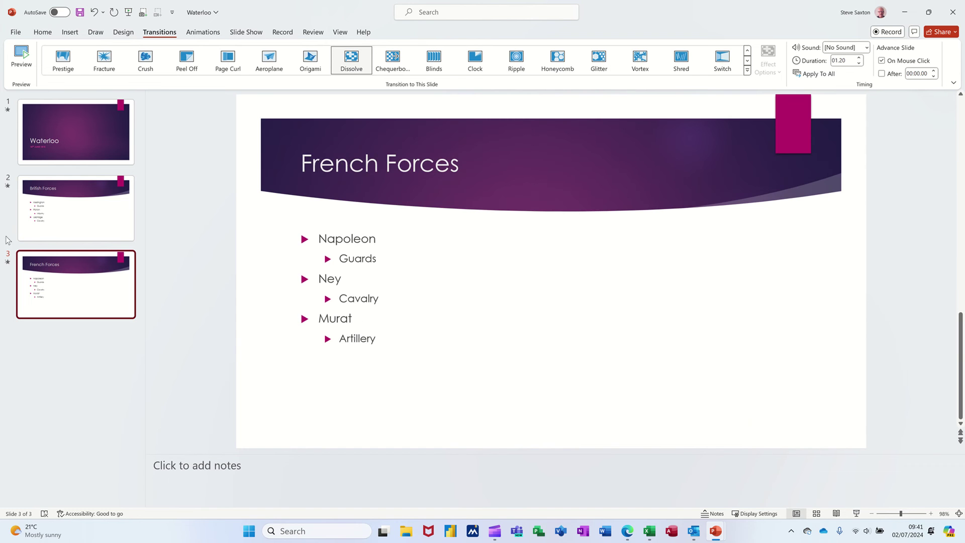
{"action": "left_click", "coordinate": [8, 110]}
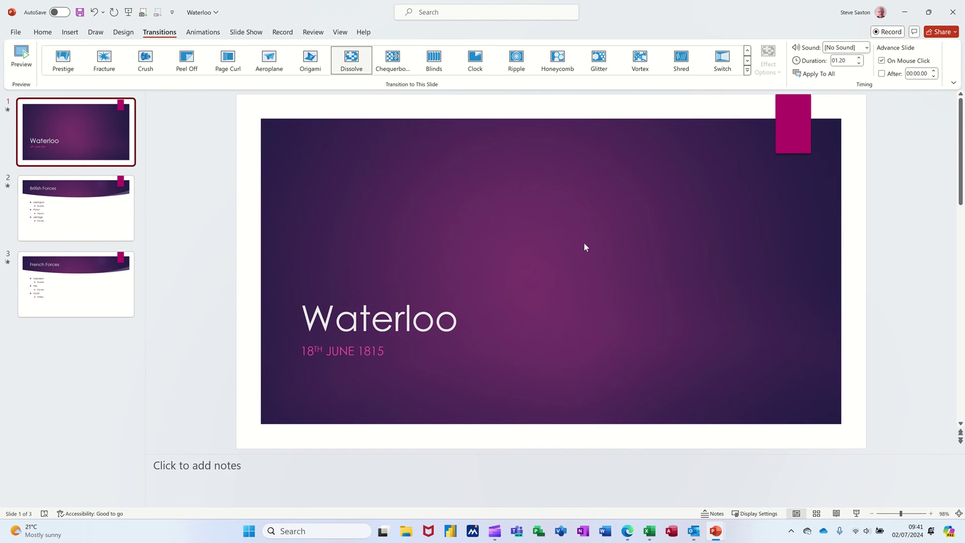
{"action": "left_click", "coordinate": [866, 47]}
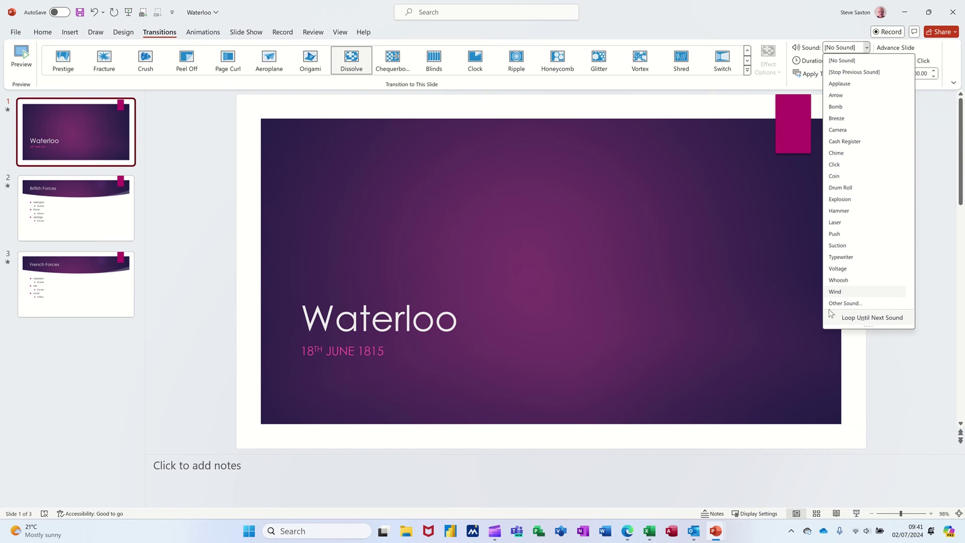
{"action": "left_click", "coordinate": [671, 223]}
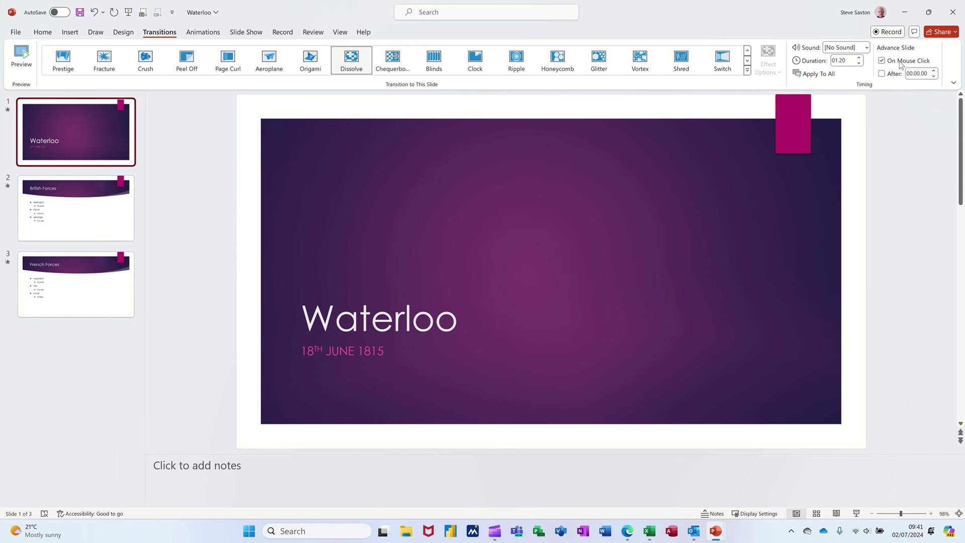
{"action": "left_click", "coordinate": [883, 75]}
{"action": "left_click", "coordinate": [884, 76]}
{"action": "left_click", "coordinate": [881, 61]}
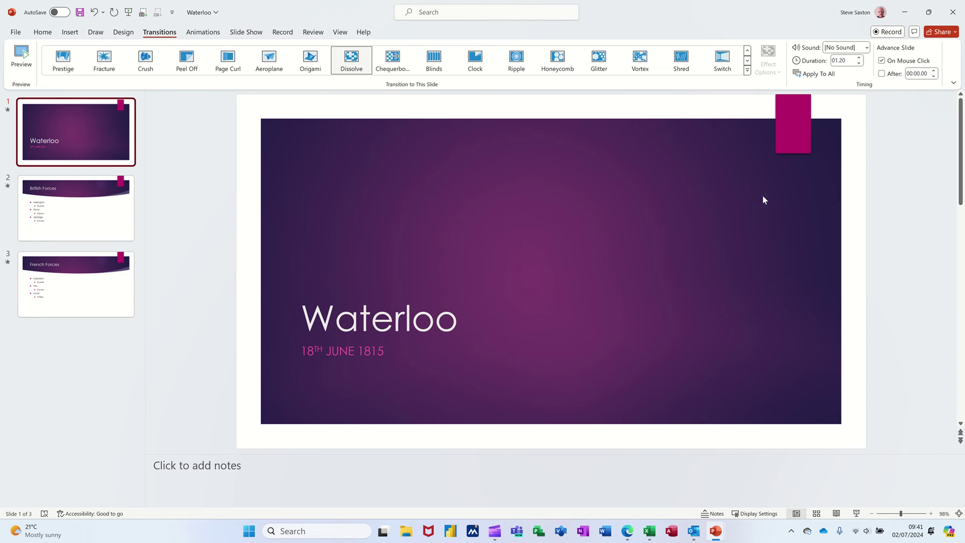